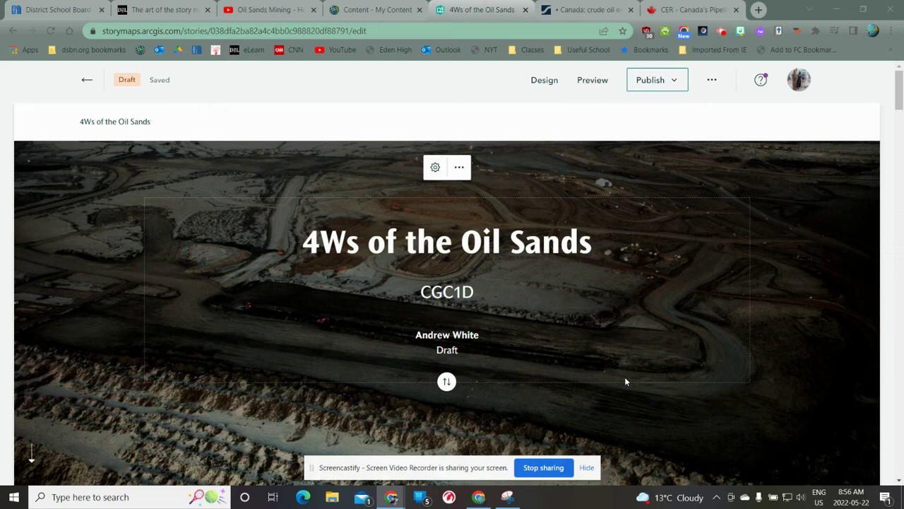
- Preview the story and scroll past the sidecar, oil-sand photo and YouTube embed to the pipeline map
click(592, 82)
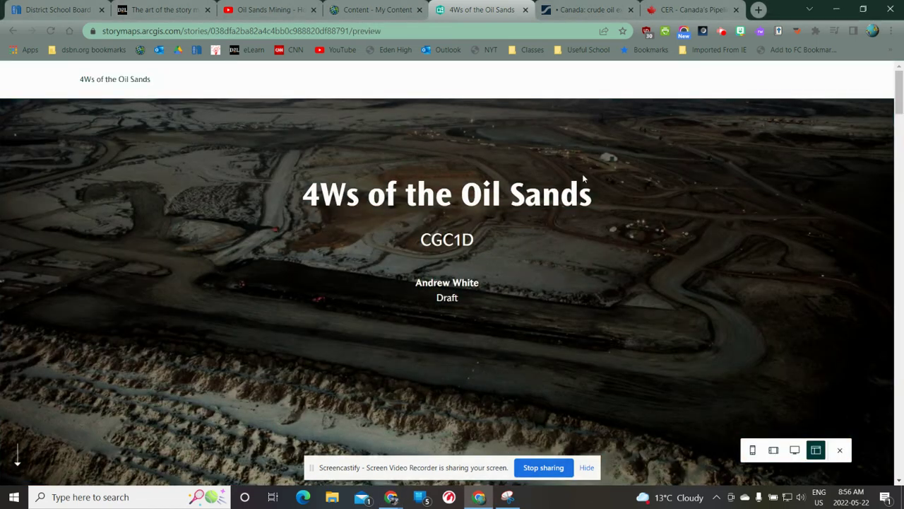
scroll(571, 188, down, 5)
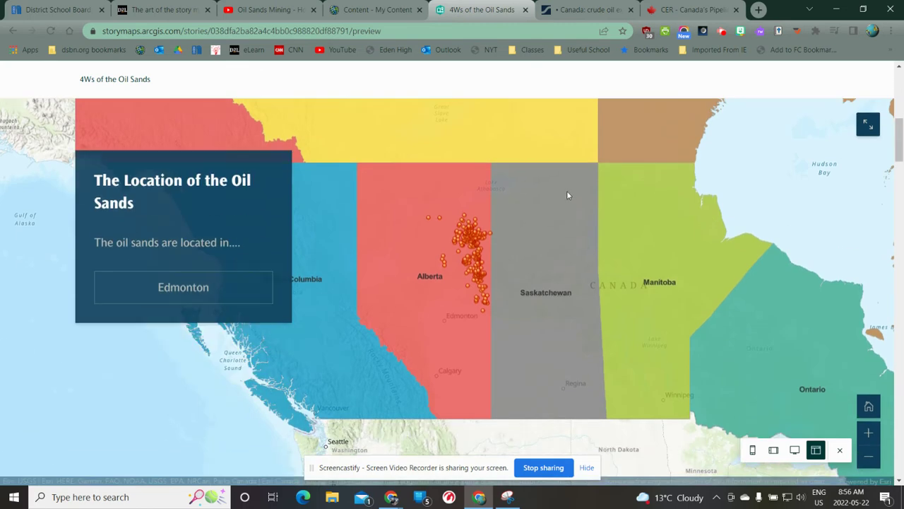
scroll(568, 190, down, 5)
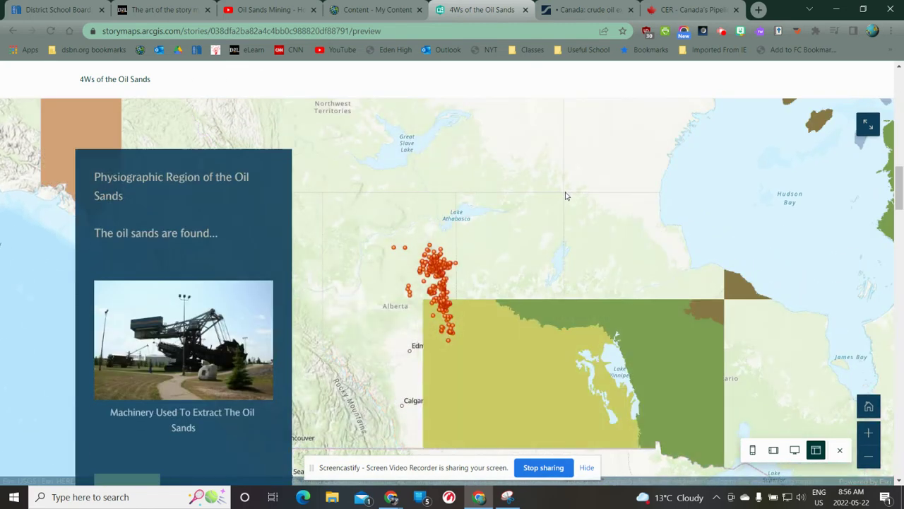
scroll(565, 195, down, 2)
scroll(556, 189, down, 5)
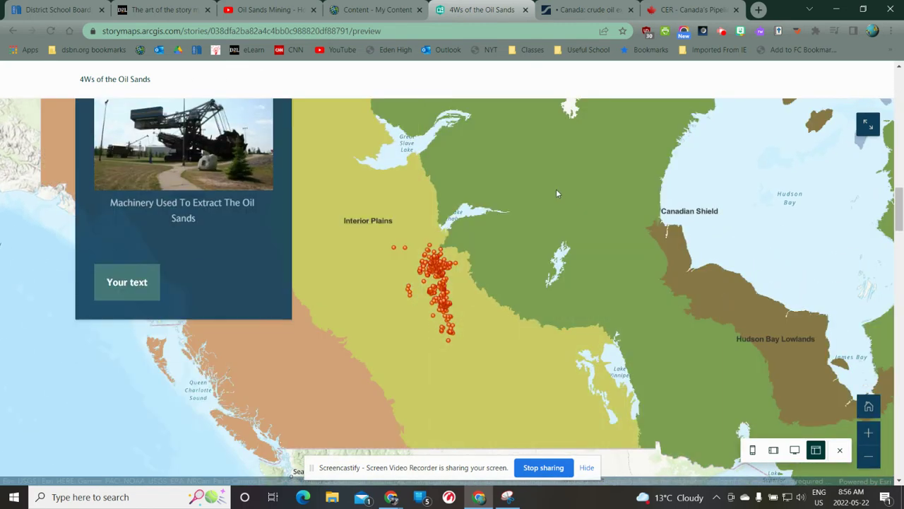
scroll(556, 189, down, 3)
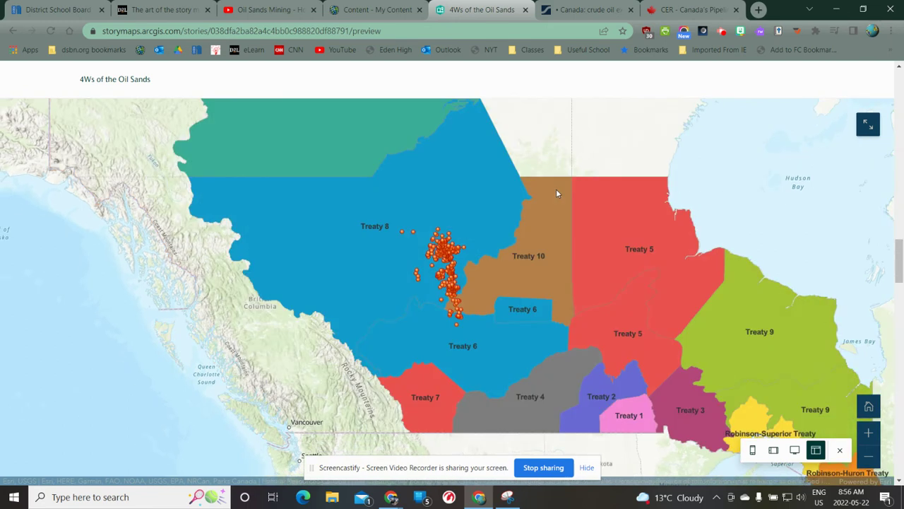
scroll(556, 189, down, 2)
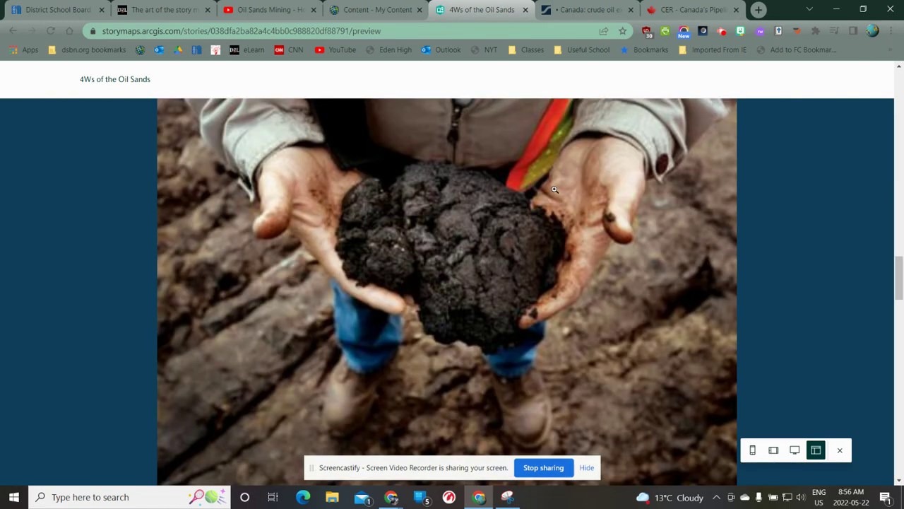
scroll(555, 189, down, 2)
scroll(555, 190, down, 5)
scroll(554, 189, down, 4)
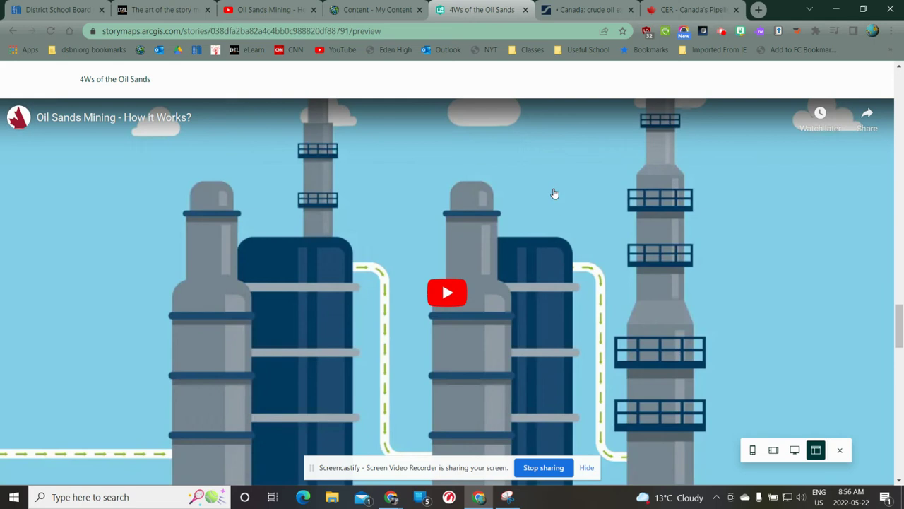
scroll(550, 241, down, 3)
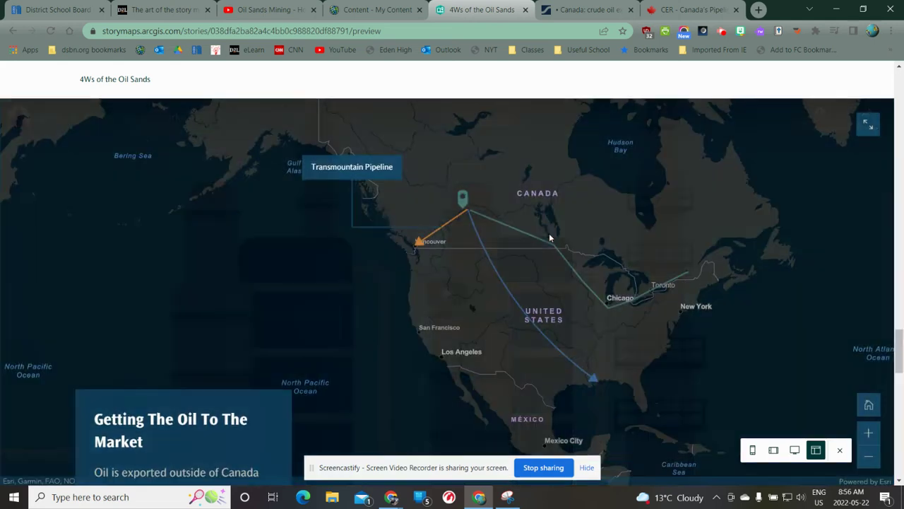
scroll(548, 231, down, 2)
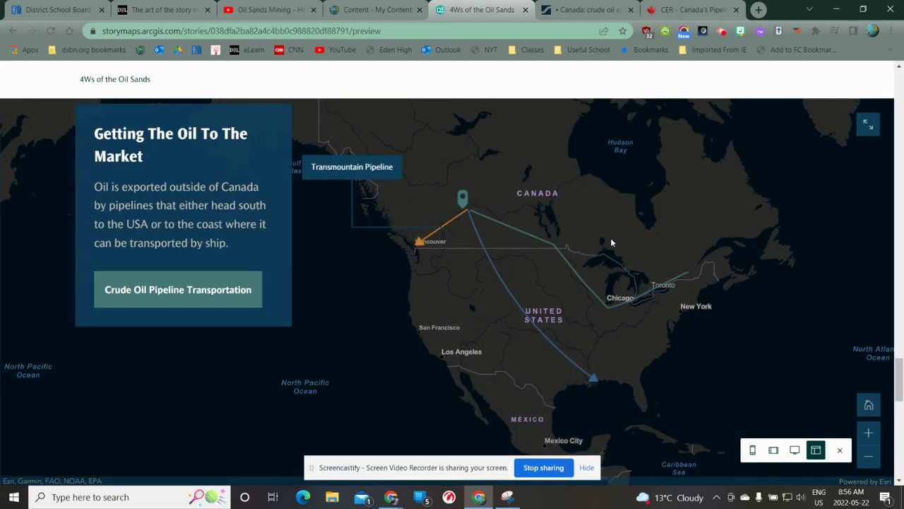
scroll(606, 235, down, 5)
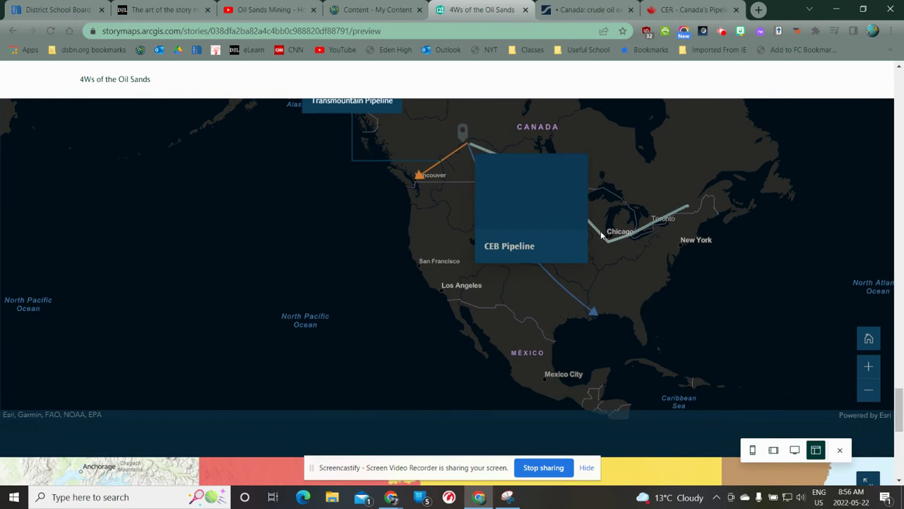
scroll(600, 230, down, 5)
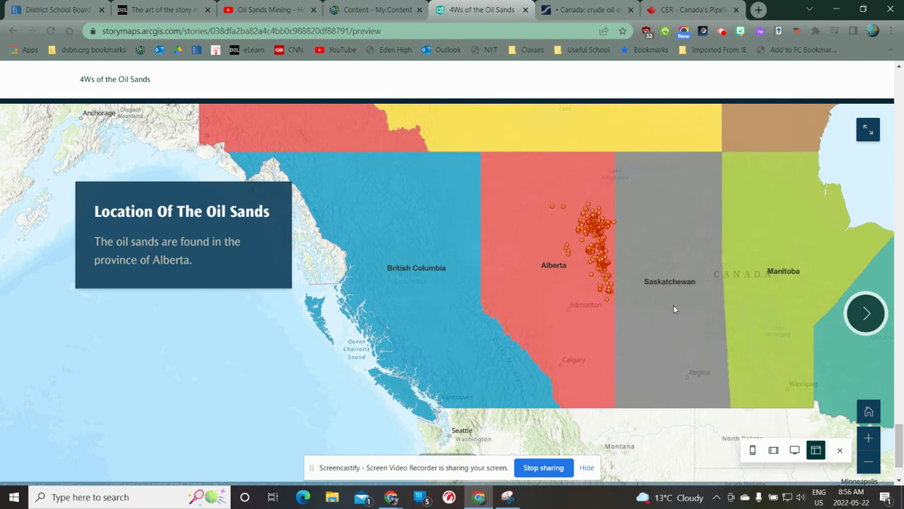
- Step the slideshow through Landform Region and Treaty Area to the How Is The Oil Extracted? video
click(866, 313)
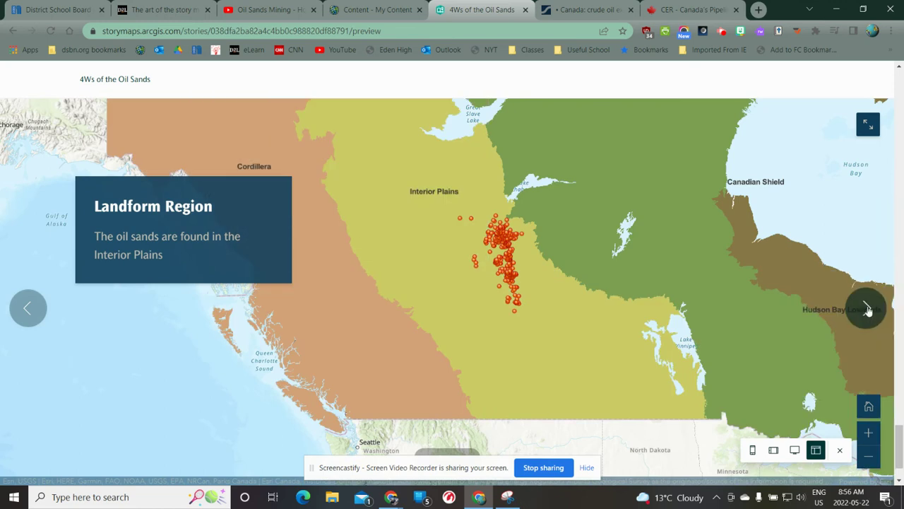
click(867, 311)
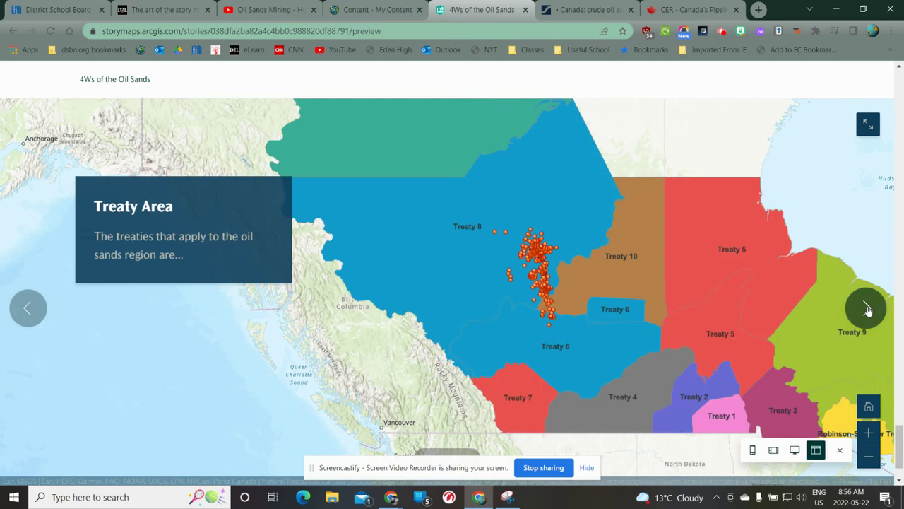
click(867, 311)
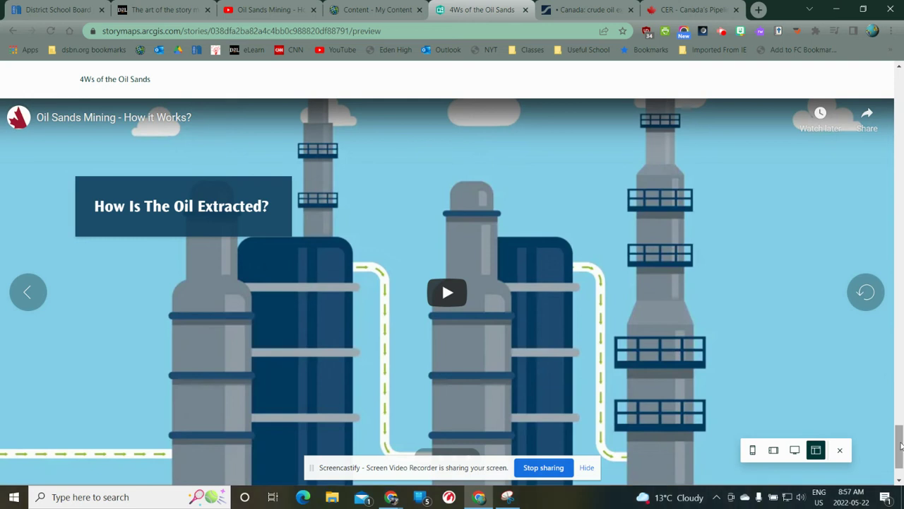
drag(901, 445, 890, 131)
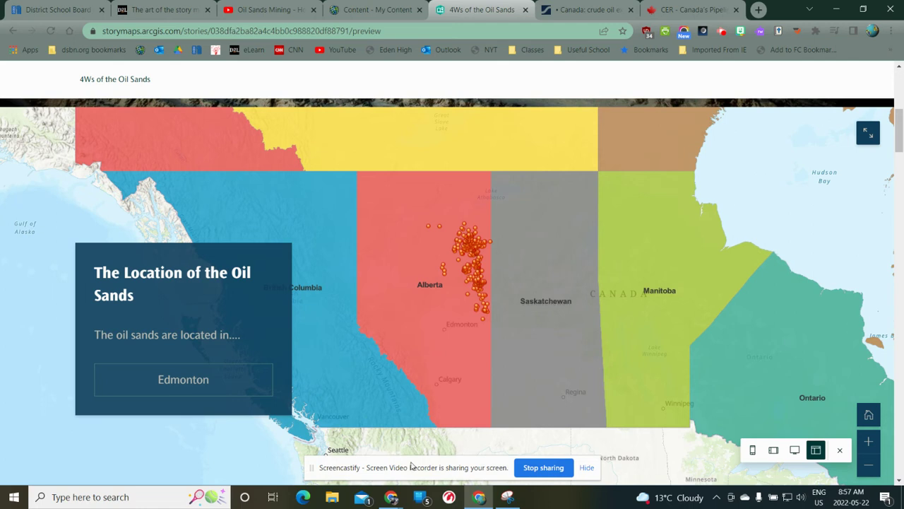
- Test the Edmonton map action zooming into Alberta, then scroll to Getting The Oil To The Market
click(182, 381)
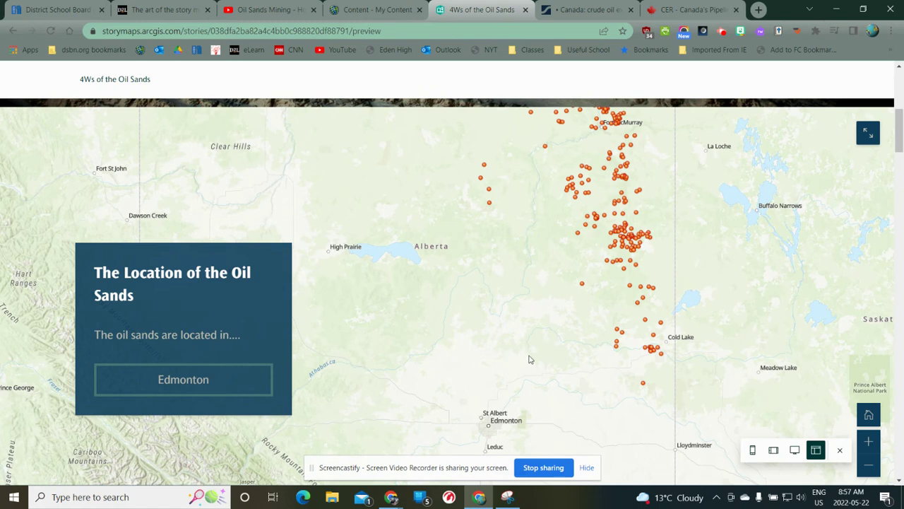
scroll(396, 351, down, 10)
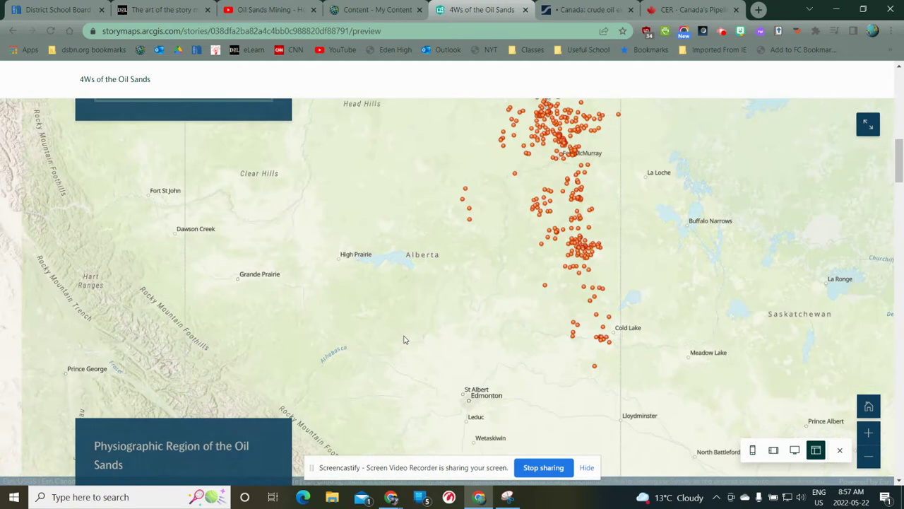
scroll(401, 334, down, 3)
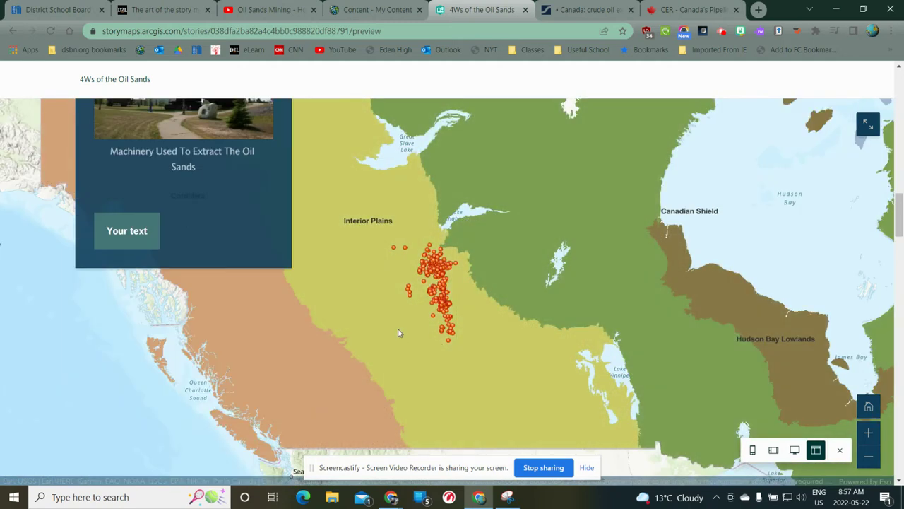
scroll(398, 333, down, 5)
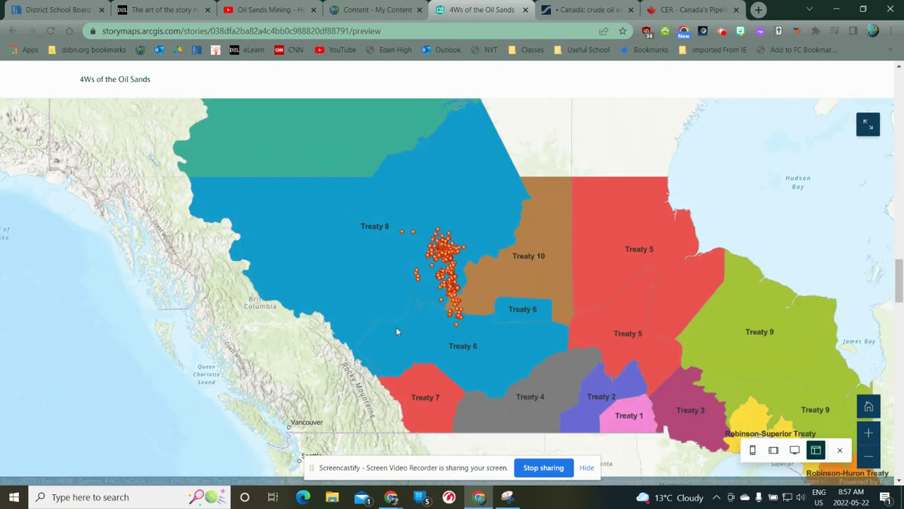
scroll(396, 330, down, 3)
scroll(396, 327, down, 3)
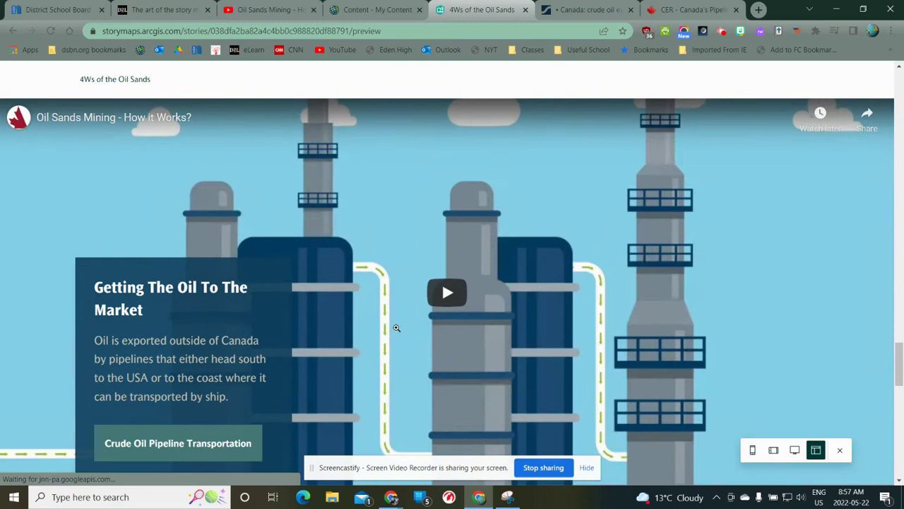
scroll(396, 328, down, 3)
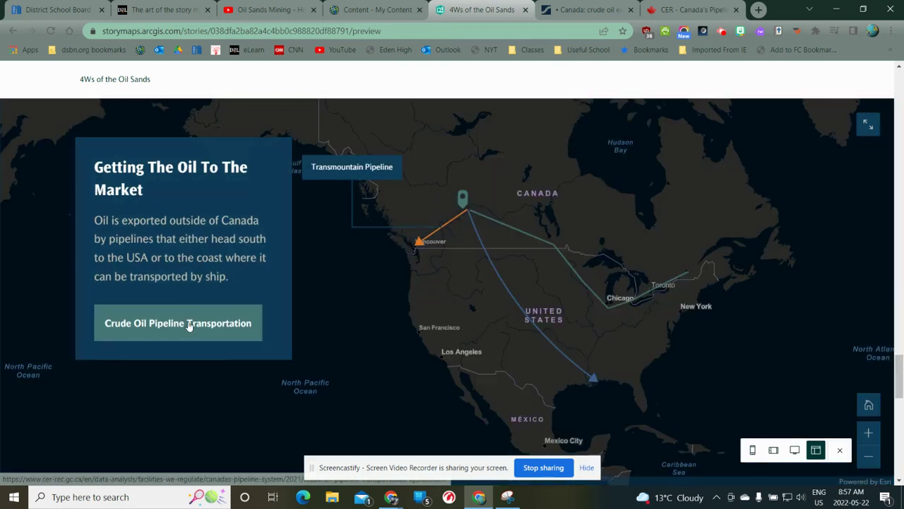
click(188, 325)
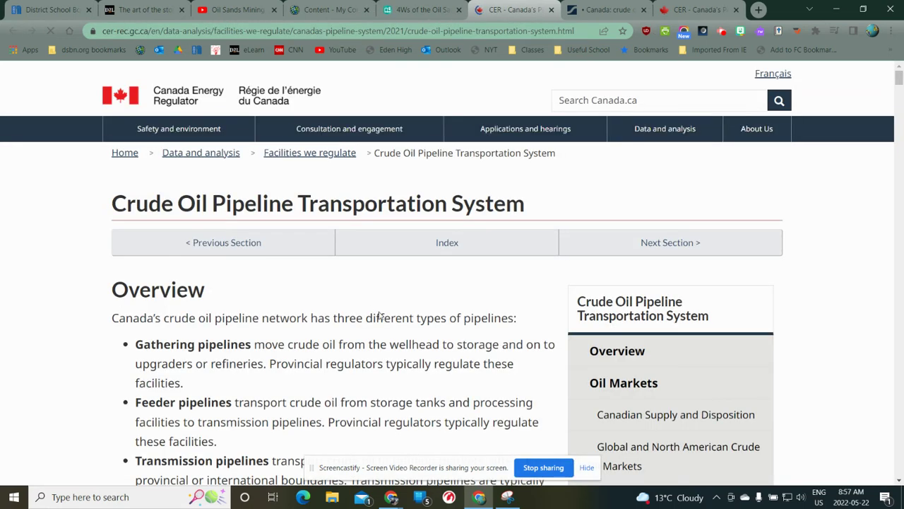
scroll(373, 344, down, 5)
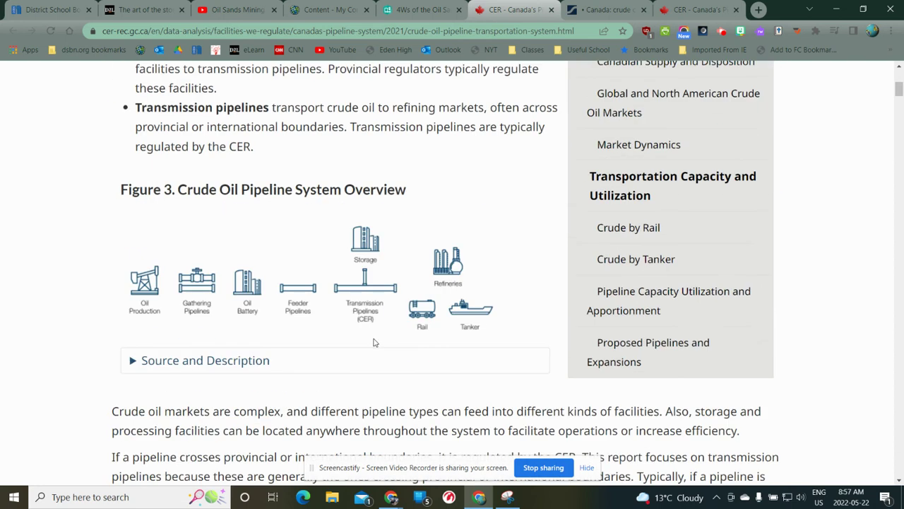
scroll(377, 342, up, 2)
scroll(382, 335, down, 8)
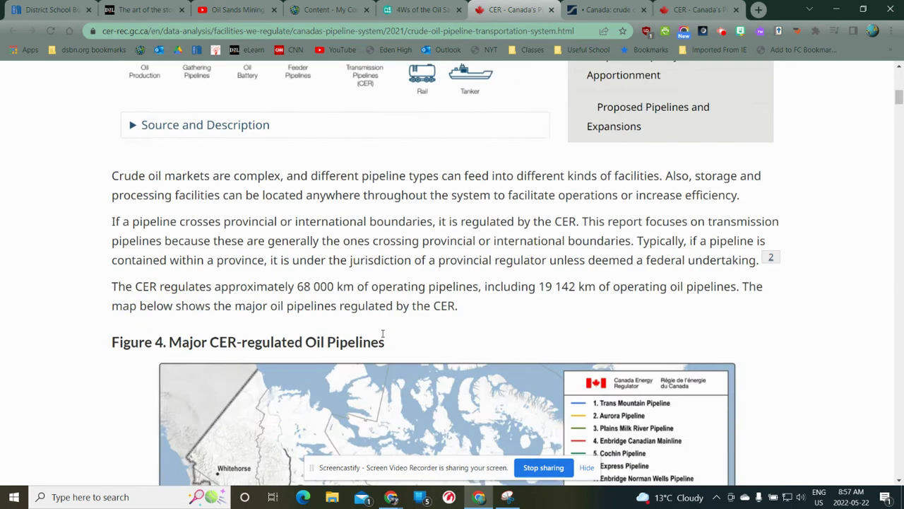
scroll(385, 332, down, 3)
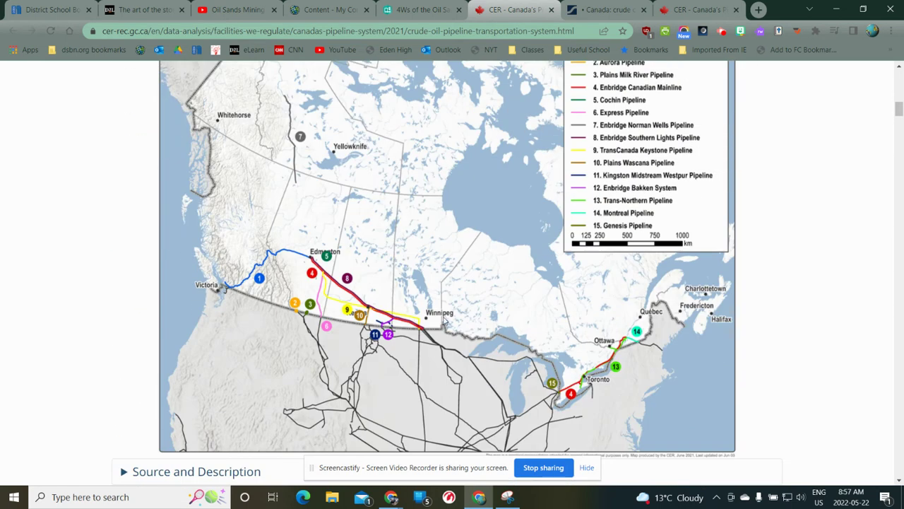
scroll(444, 322, down, 4)
scroll(443, 321, up, 3)
scroll(443, 322, up, 15)
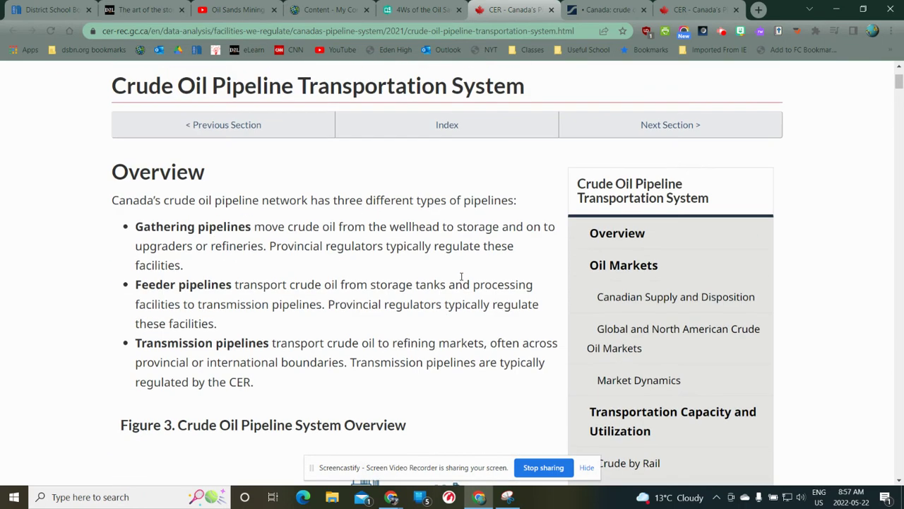
- Leave preview for the editor and add a blank line after 'province of Alberta.' on the Location slide
click(423, 9)
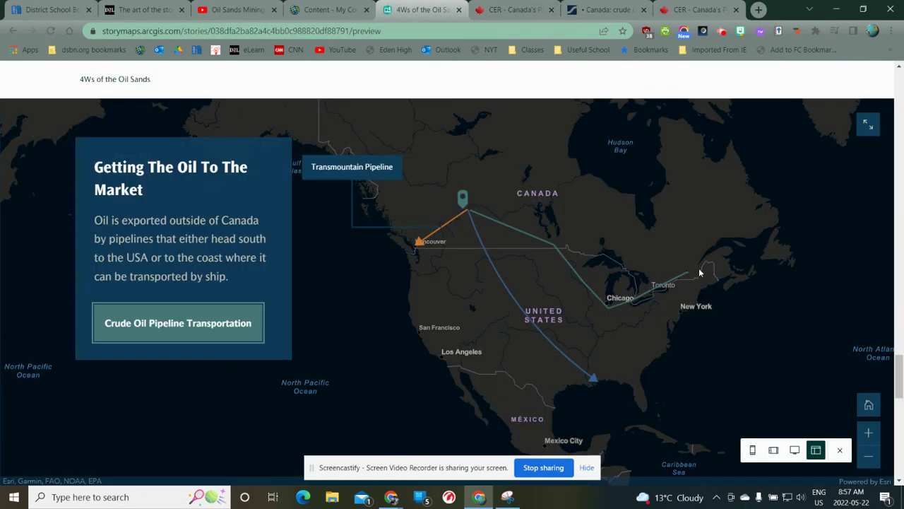
click(840, 451)
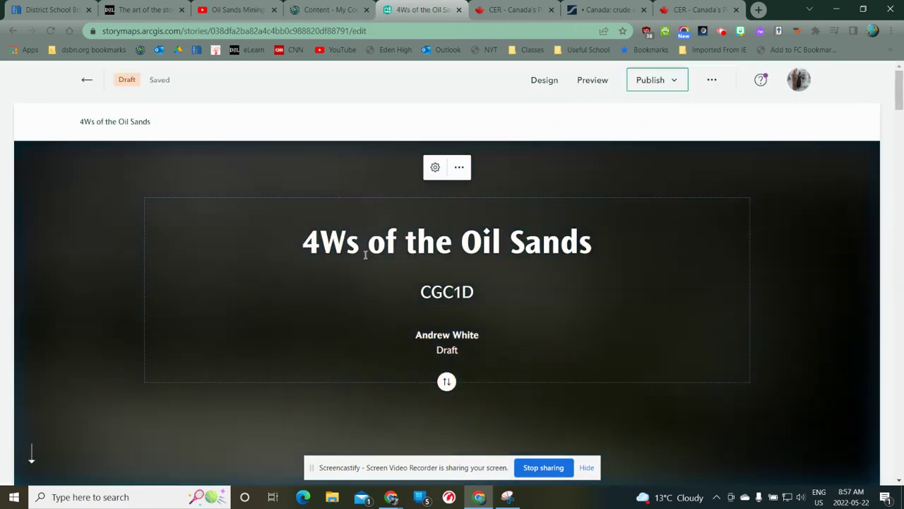
click(900, 238)
drag(902, 238, 901, 410)
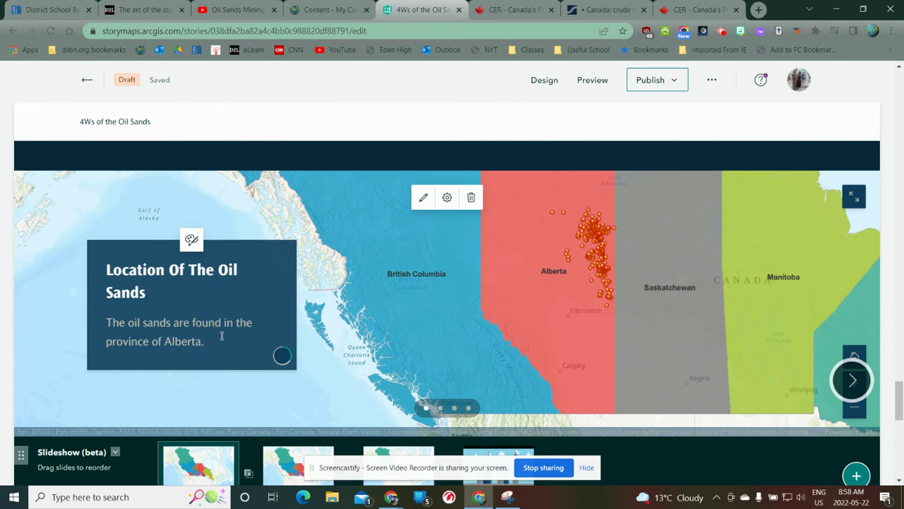
key(Return)
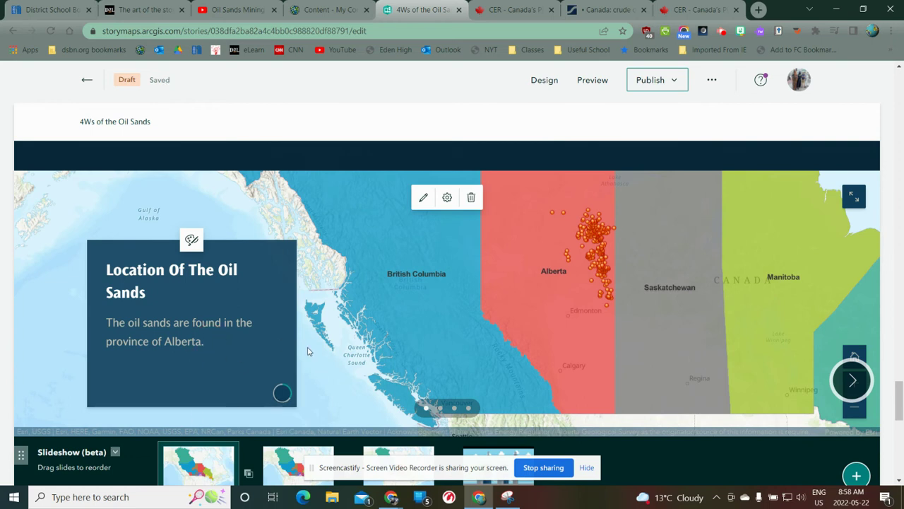
- Add a button labelled 'Edmonton' to the second sidecar slide
scroll(468, 313, up, 5)
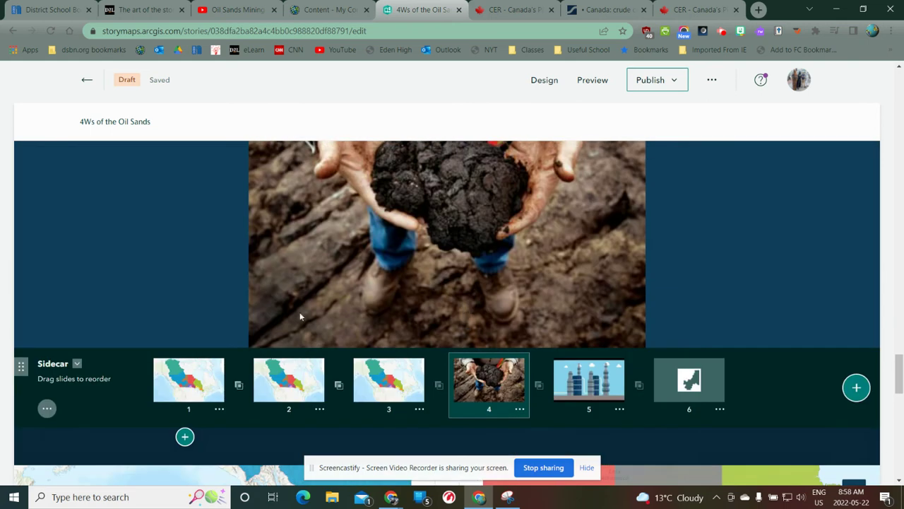
scroll(360, 341, up, 1)
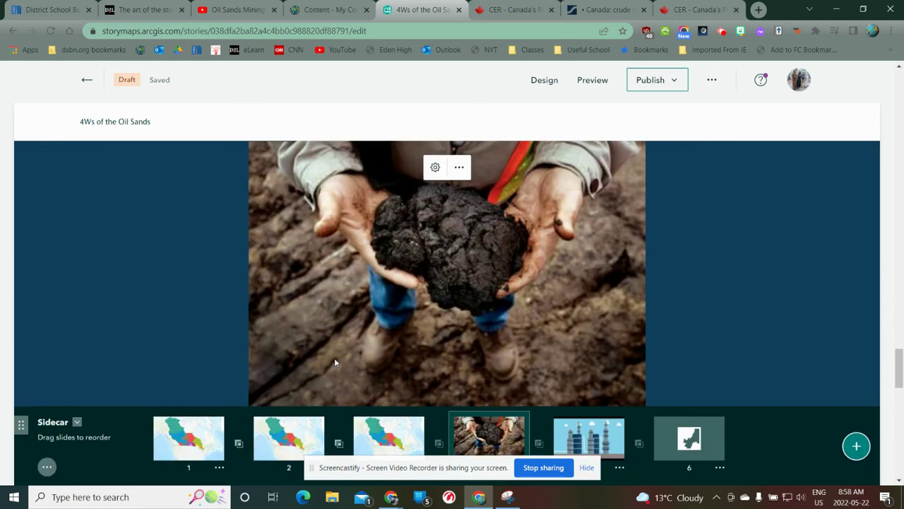
click(288, 441)
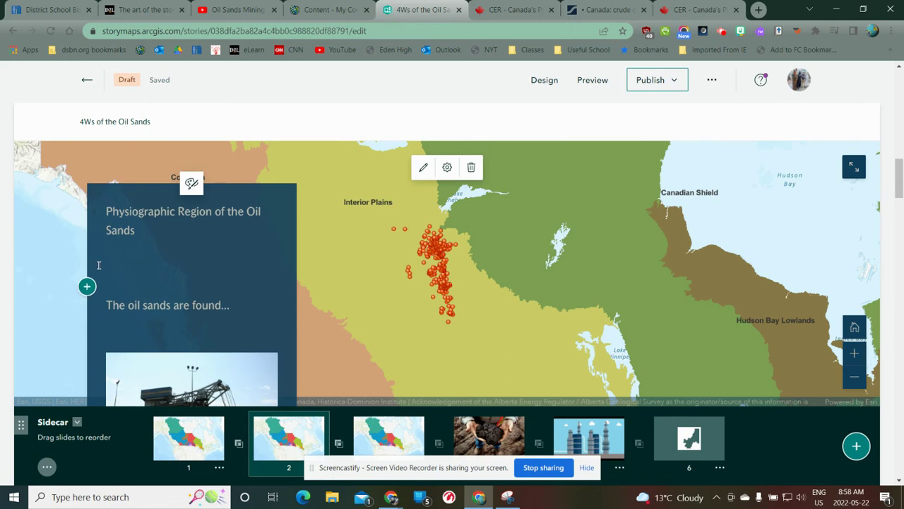
click(87, 286)
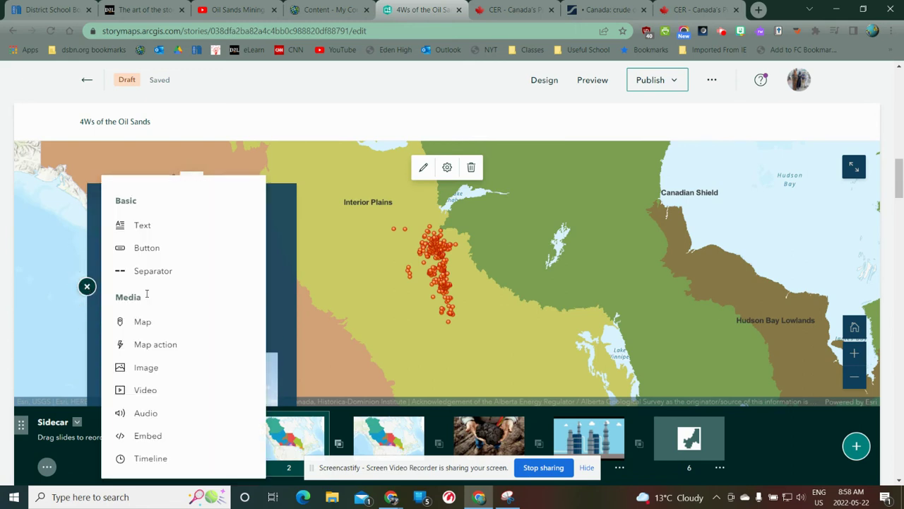
click(149, 250)
click(141, 314)
text(Edmonton)
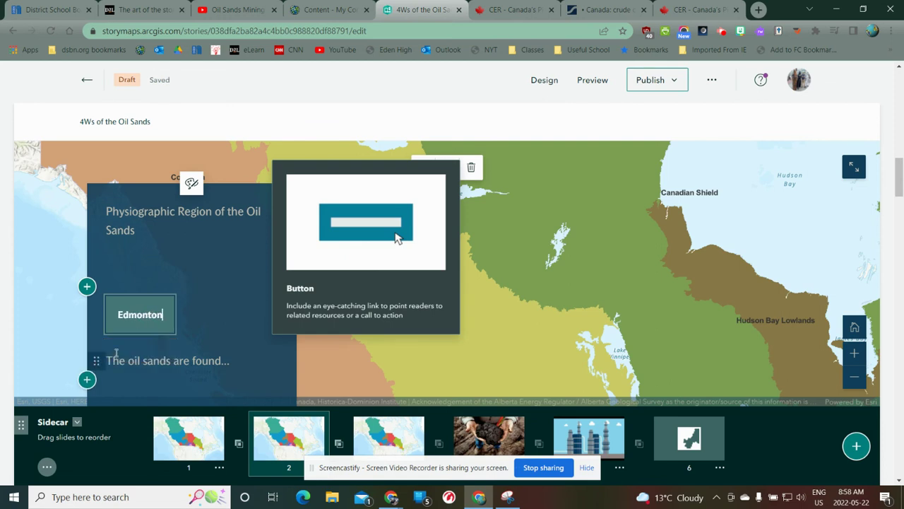
click(215, 294)
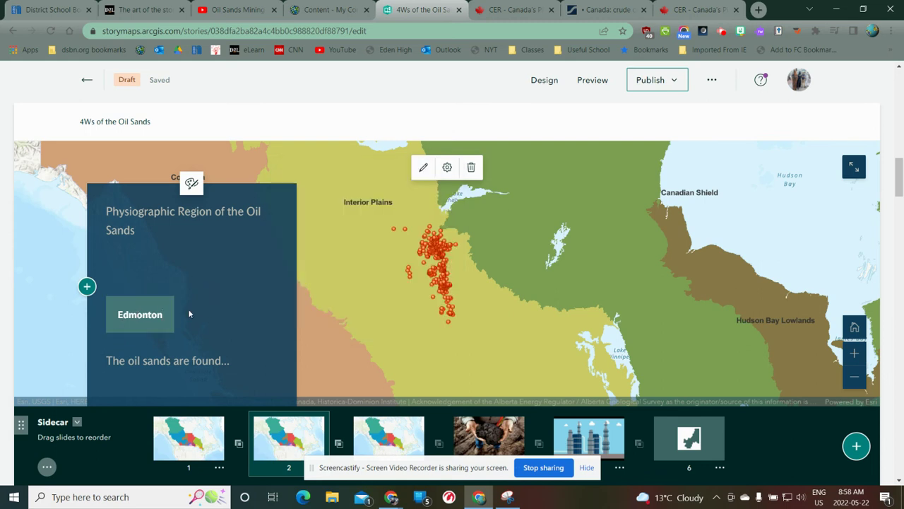
- Link the Edmonton button to the Canada Energy Regulator crude oil pipeline page URL
click(135, 315)
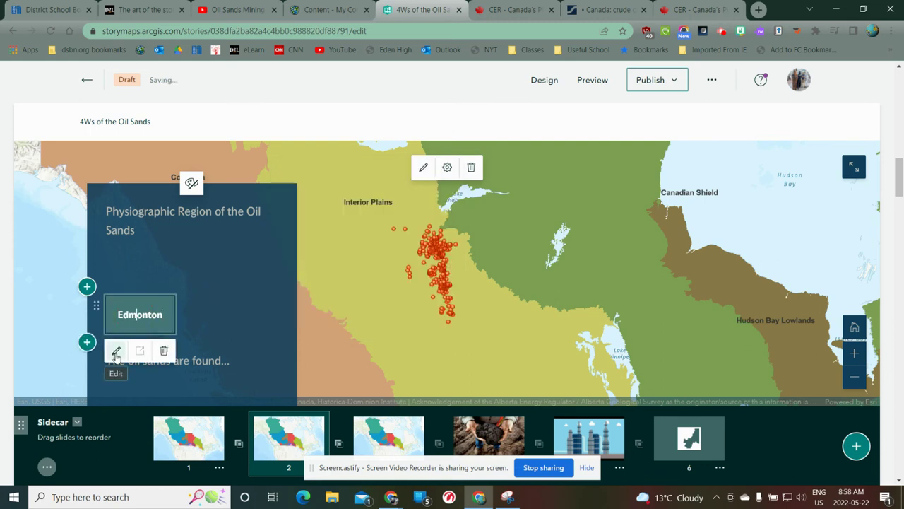
click(116, 352)
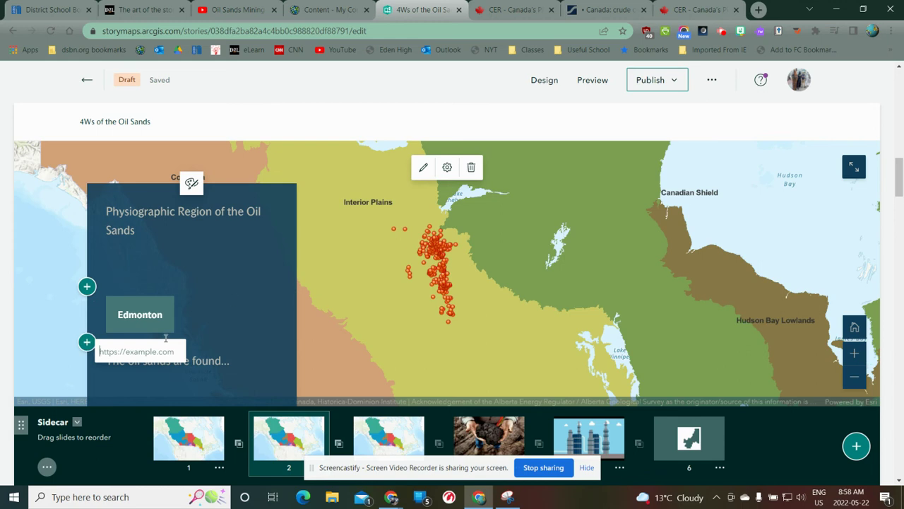
click(507, 7)
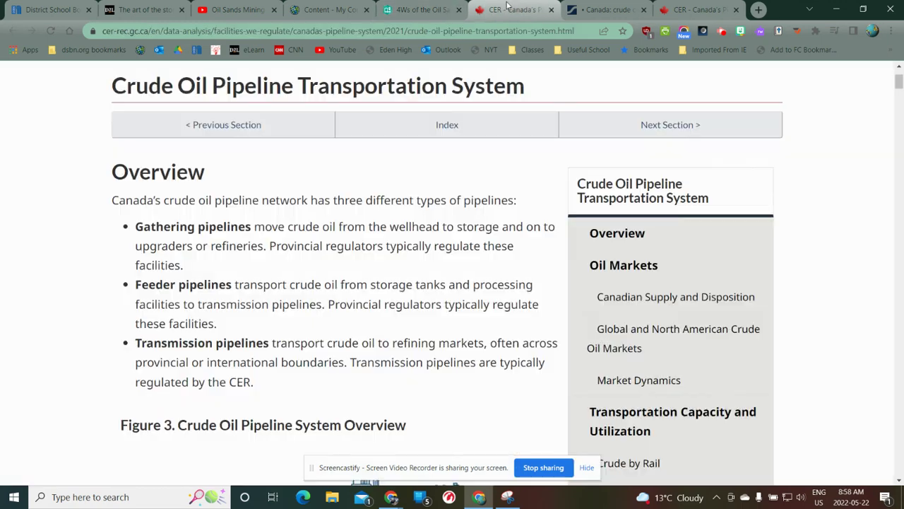
click(338, 31)
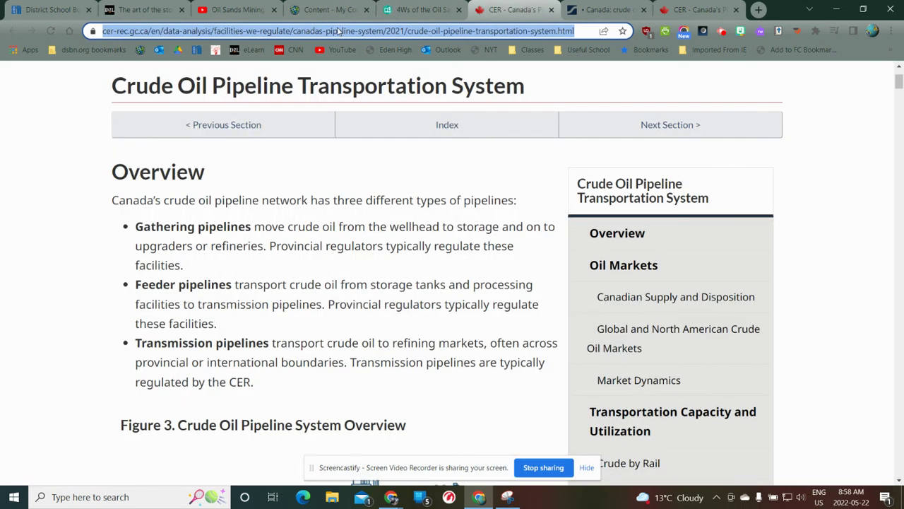
click(410, 9)
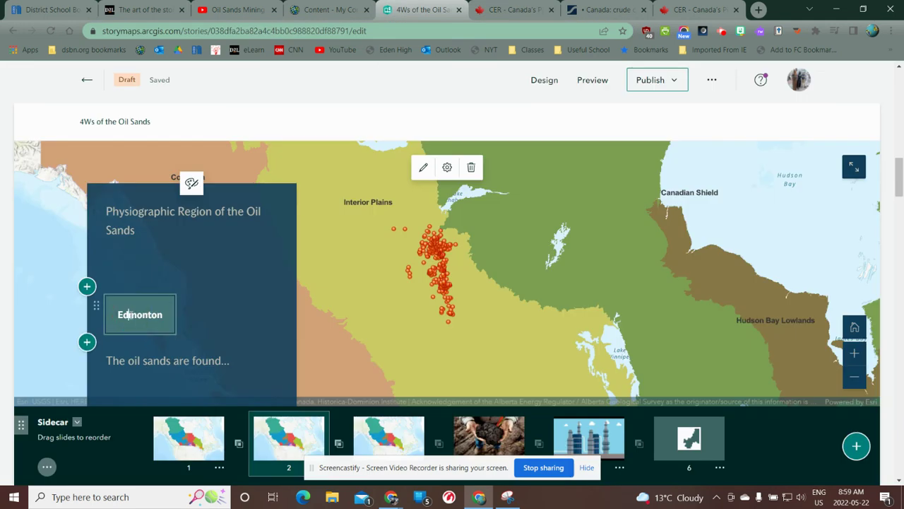
click(193, 320)
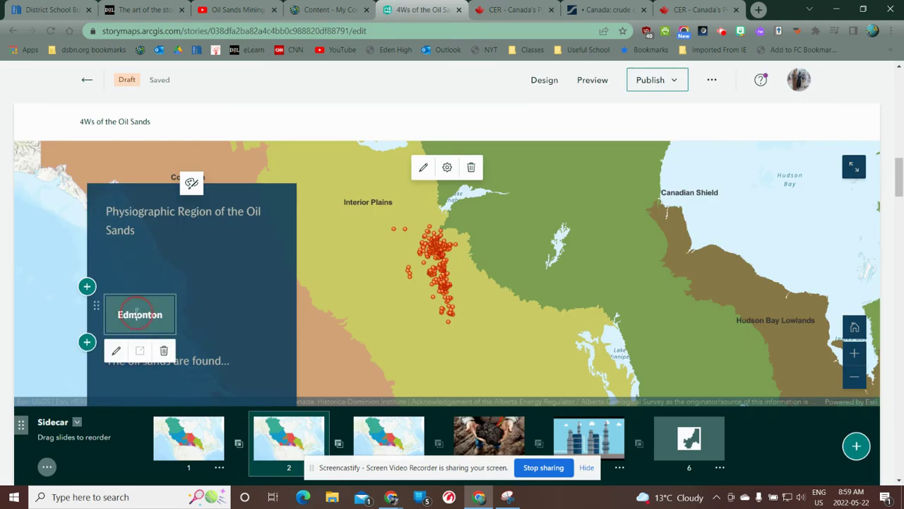
click(114, 352)
key(ctrl+v)
key(Return)
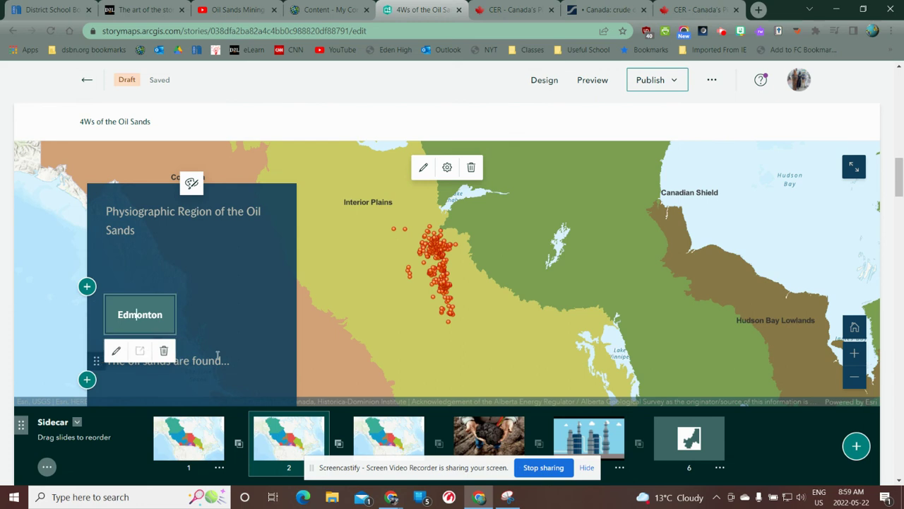
- Delete the unused 'Your text' button from the slide panel
scroll(244, 318, down, 3)
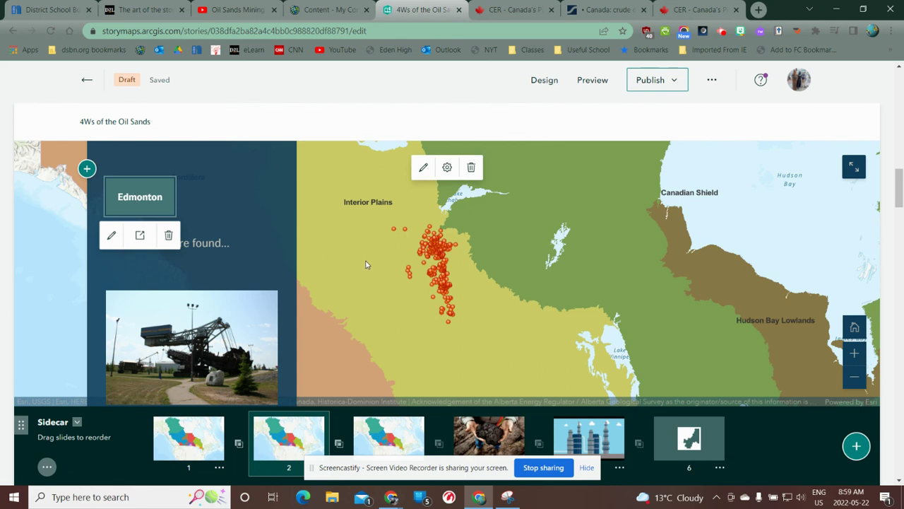
scroll(229, 290, down, 6)
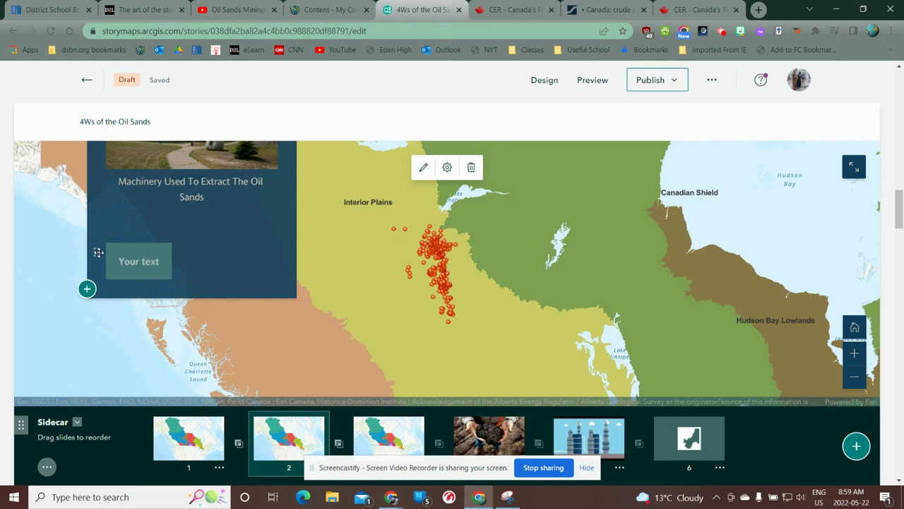
click(138, 262)
click(161, 297)
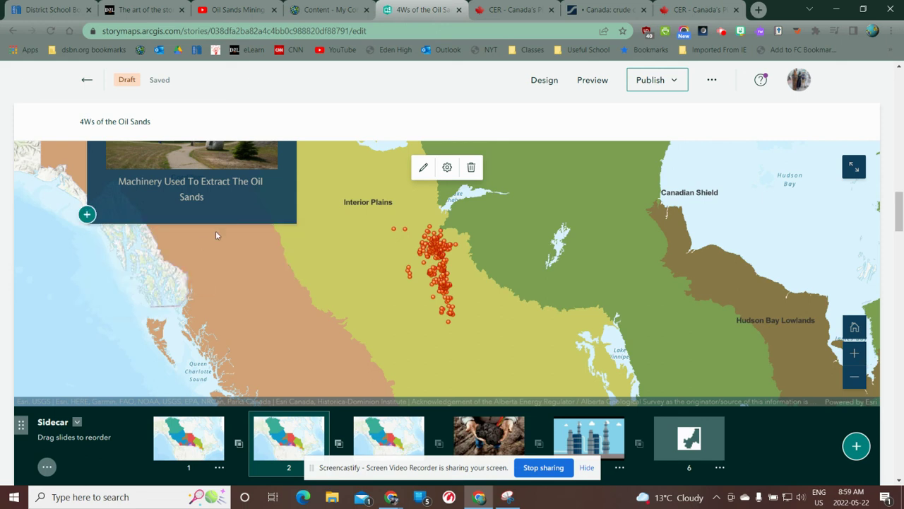
- Insert a Map action block labelled 'Edmonton' and open its configuration
click(87, 215)
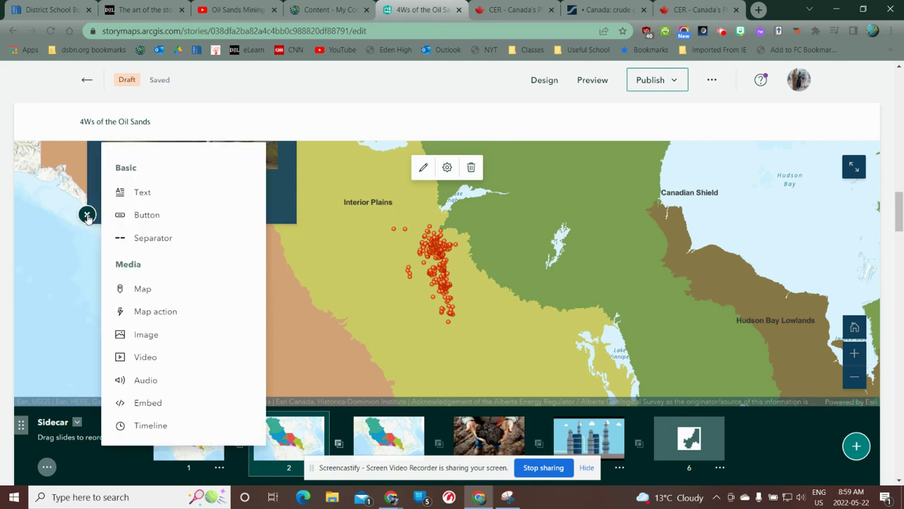
mouse_move(168, 319)
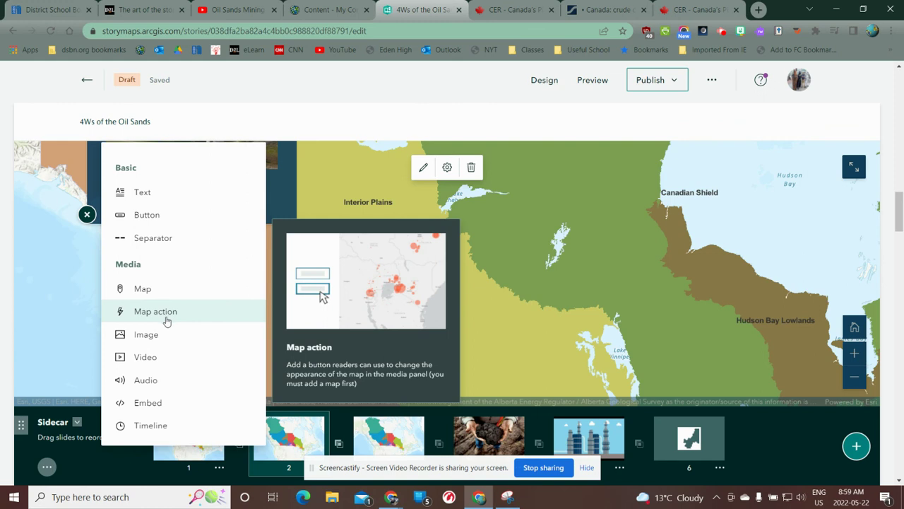
click(167, 312)
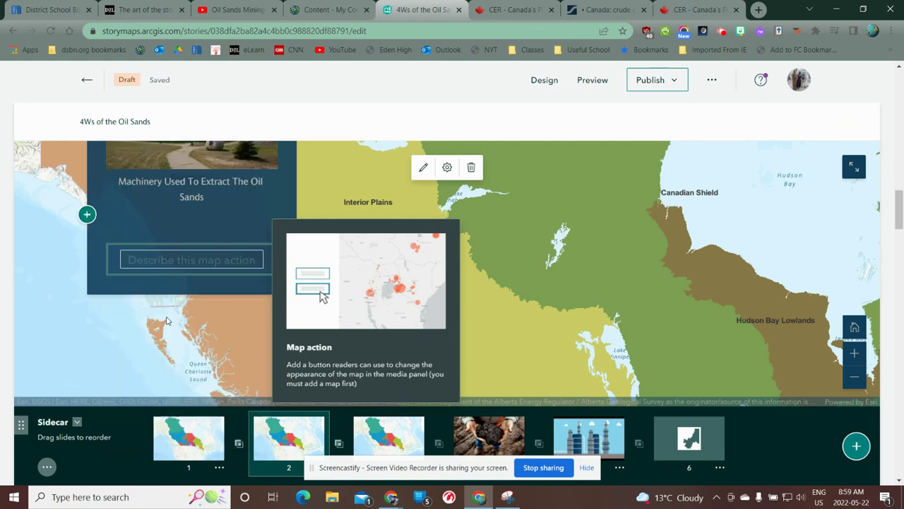
click(145, 259)
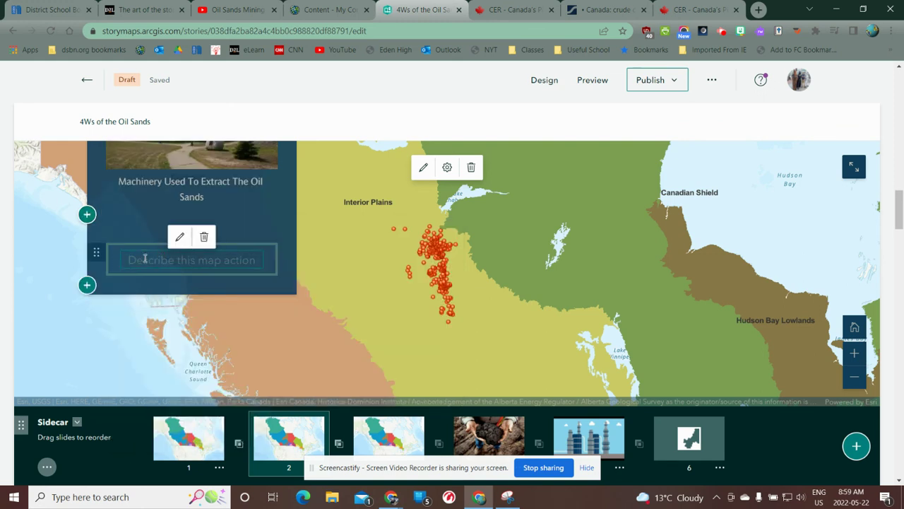
text(Edmonton)
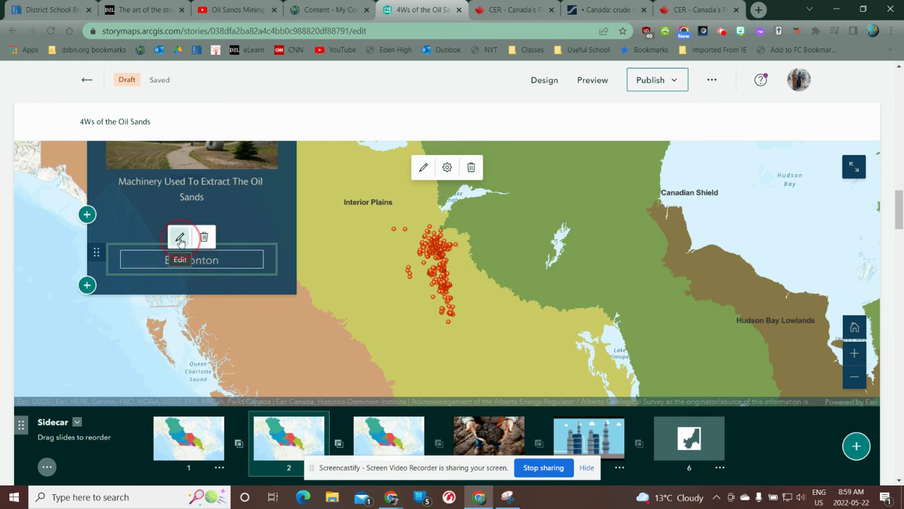
click(180, 239)
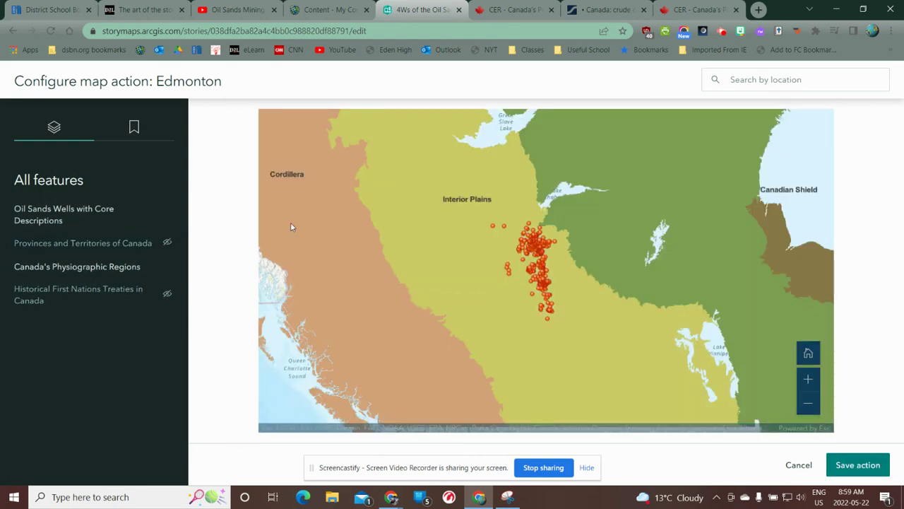
- Save the Edmonton map action centred on Edmonton, AB with Canada's Physiographic Regions layer hidden
click(791, 80)
text(d)
key(BackSpace)
text(edmonton)
click(731, 113)
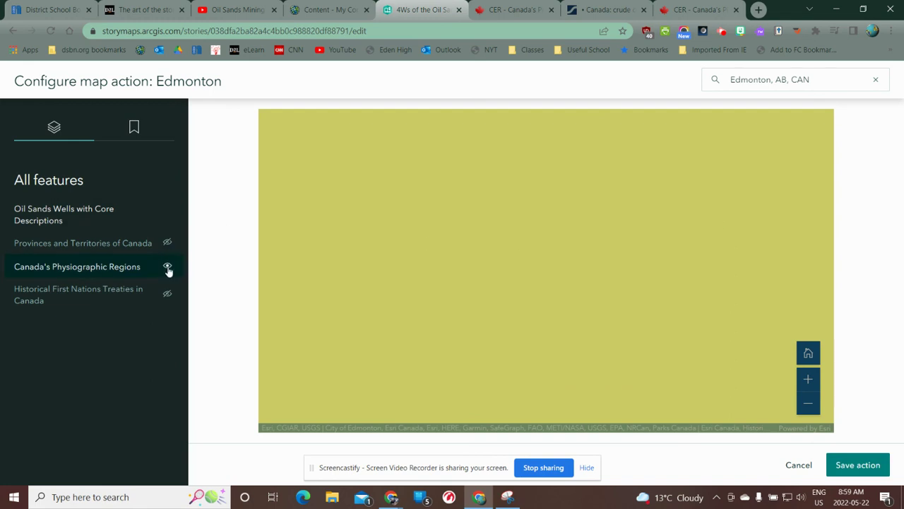
click(167, 268)
scroll(621, 219, down, 2)
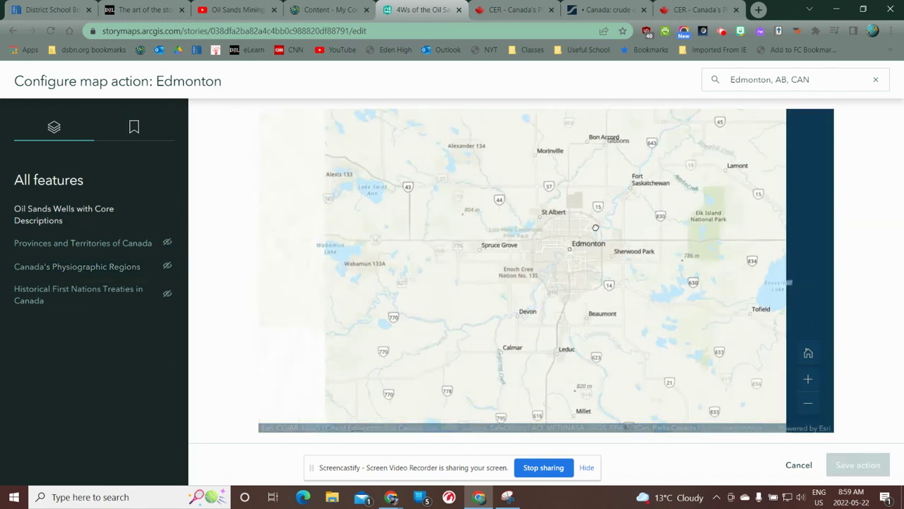
drag(623, 220, 625, 314)
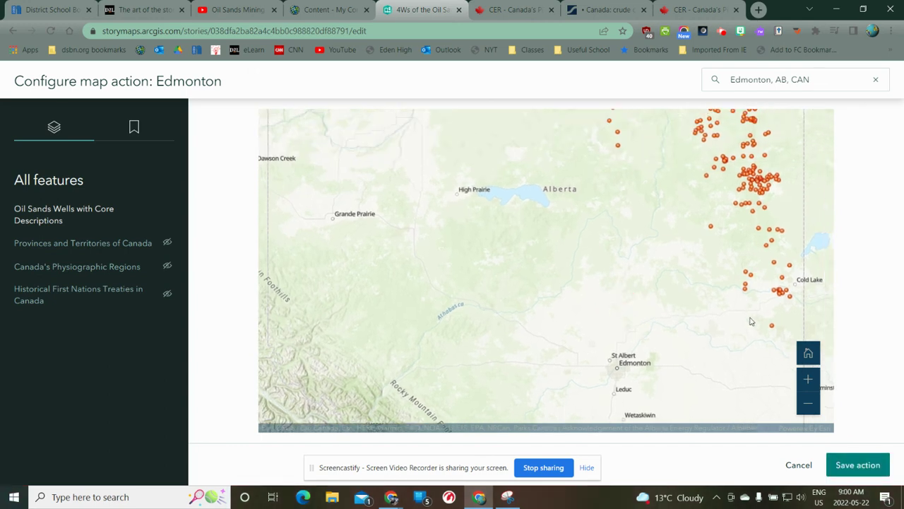
click(857, 466)
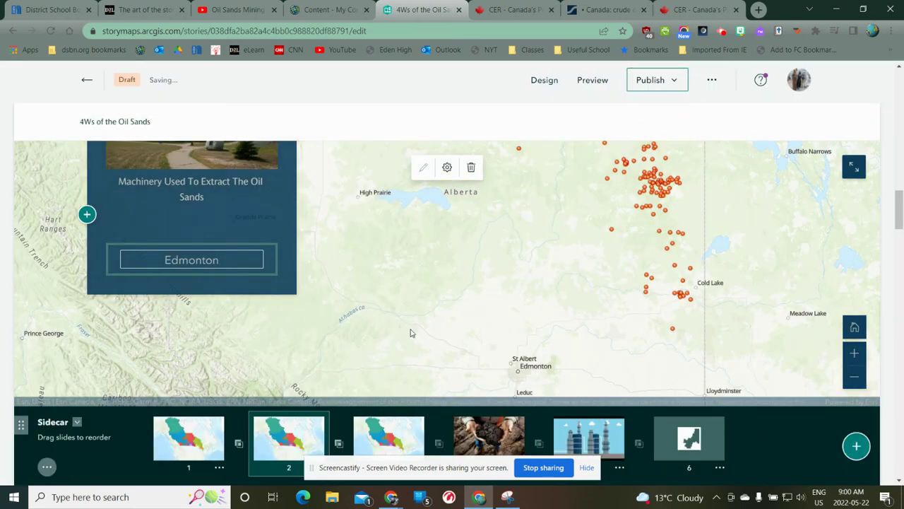
click(204, 258)
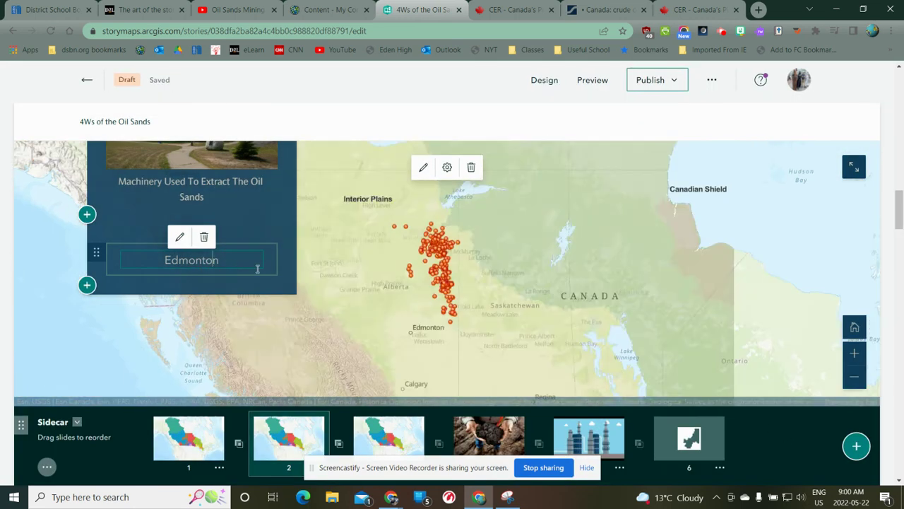
click(201, 259)
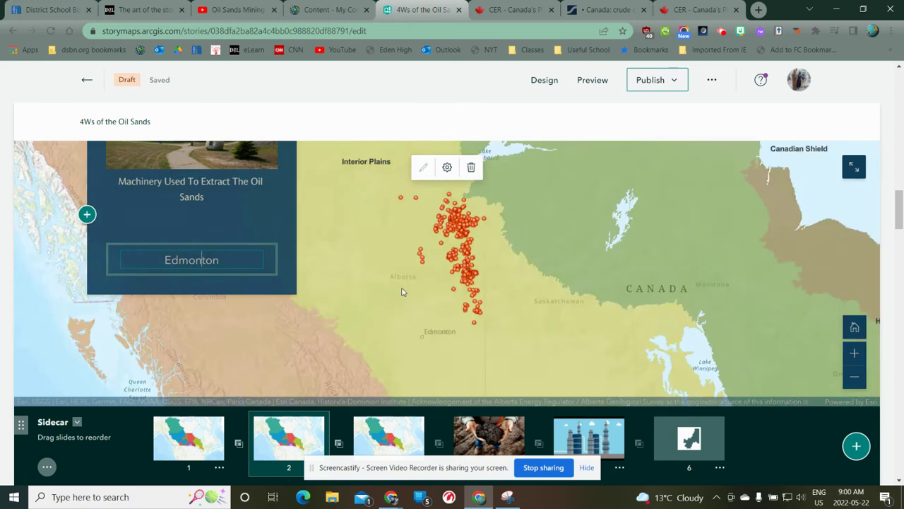
mouse_move(240, 262)
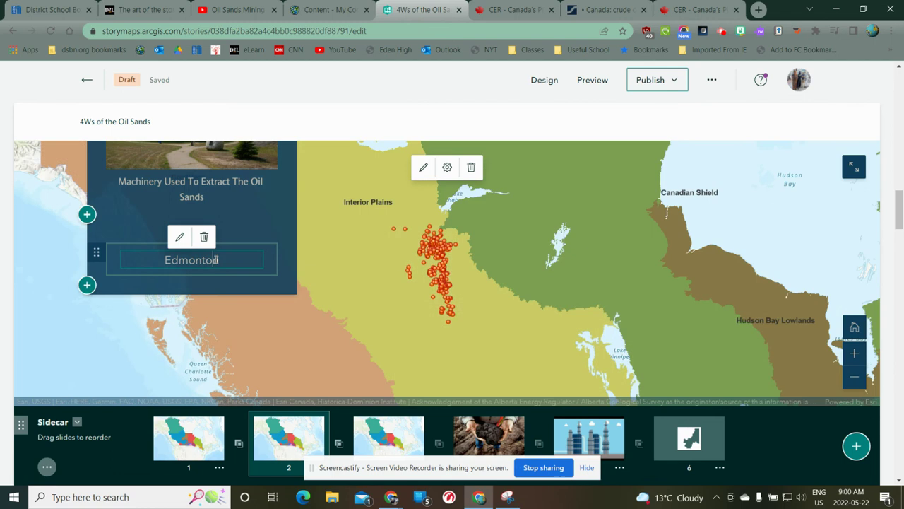
scroll(223, 208, up, 5)
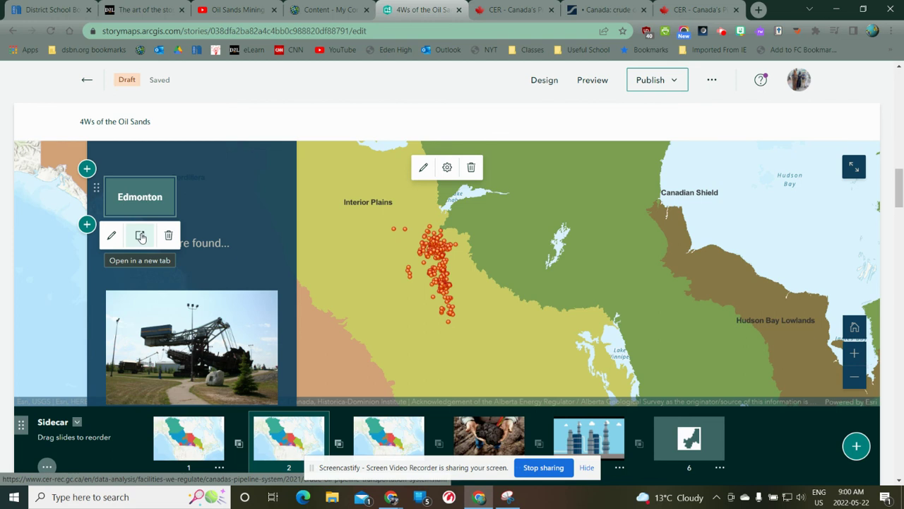
click(139, 236)
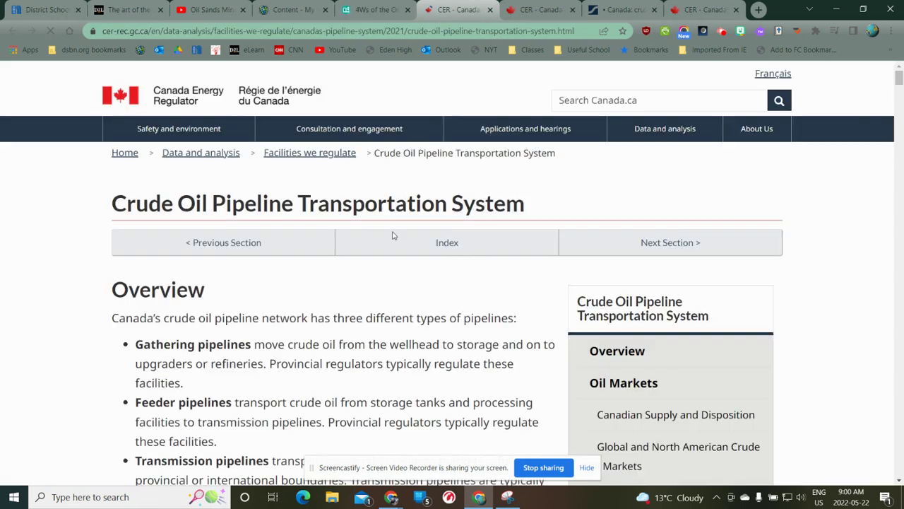
click(491, 10)
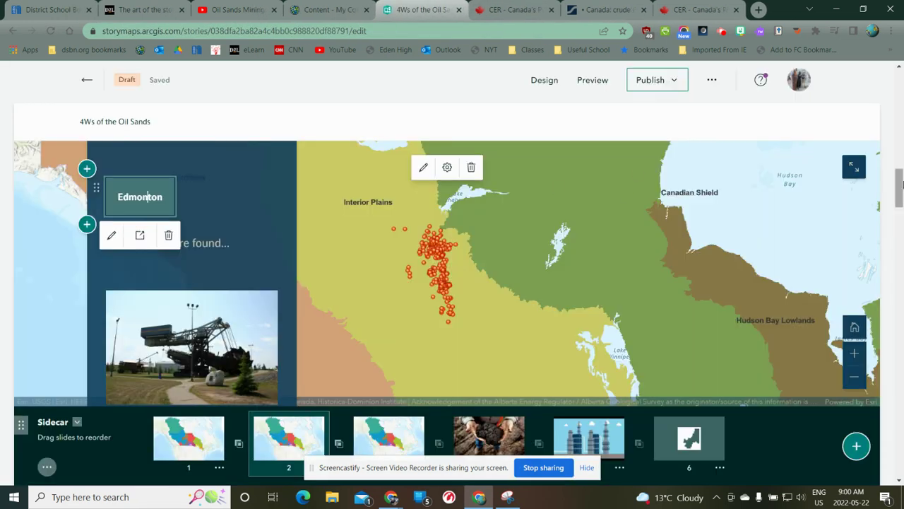
- Set the story cover to the Minimal layout, with the oil sands image above the title
drag(900, 187, 900, 91)
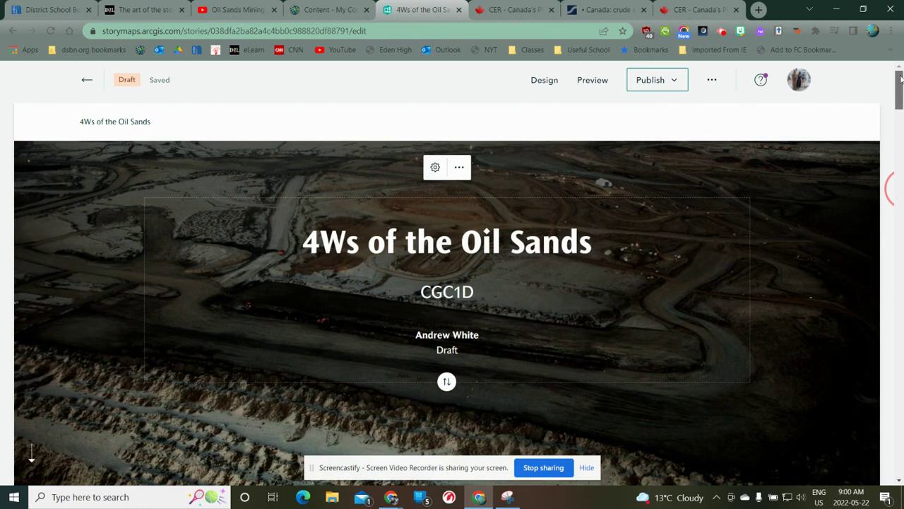
click(544, 82)
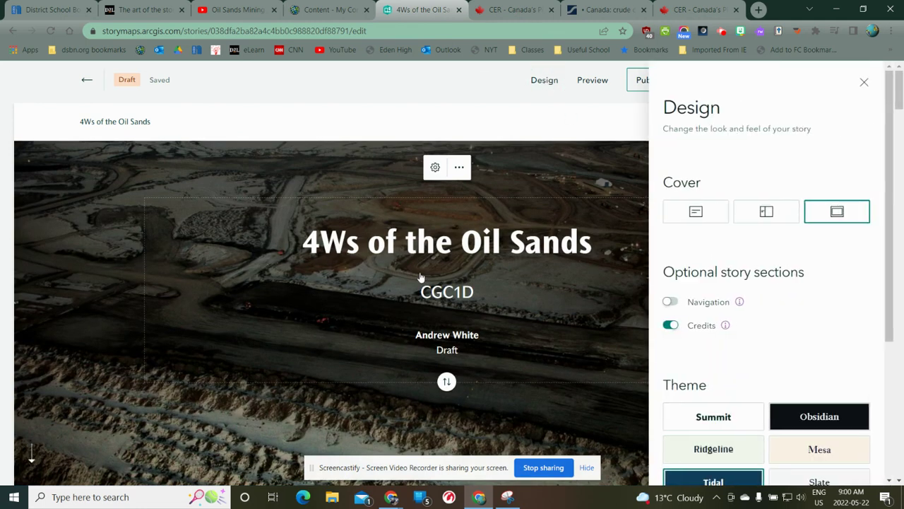
click(775, 214)
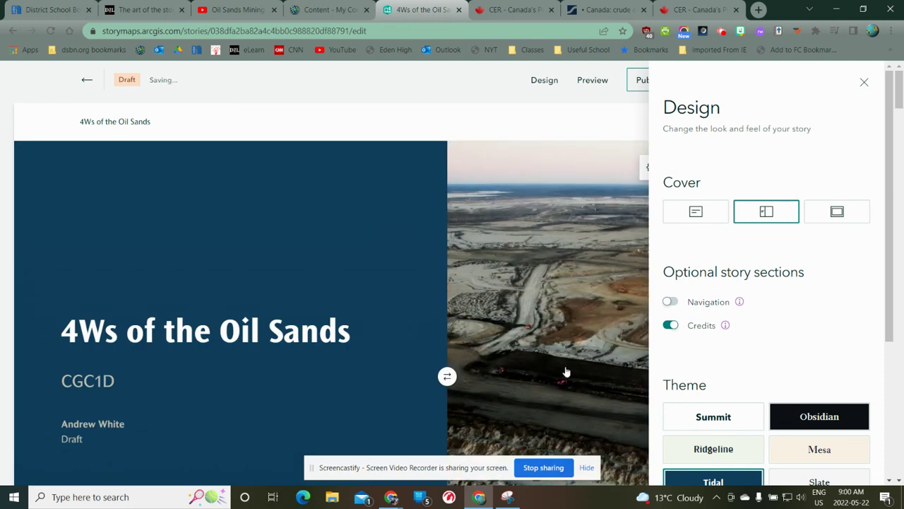
click(373, 244)
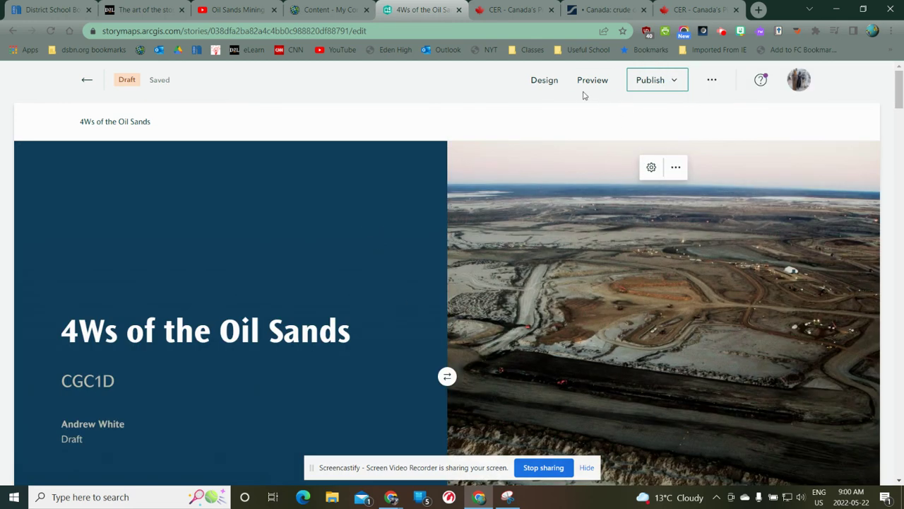
click(544, 79)
click(696, 211)
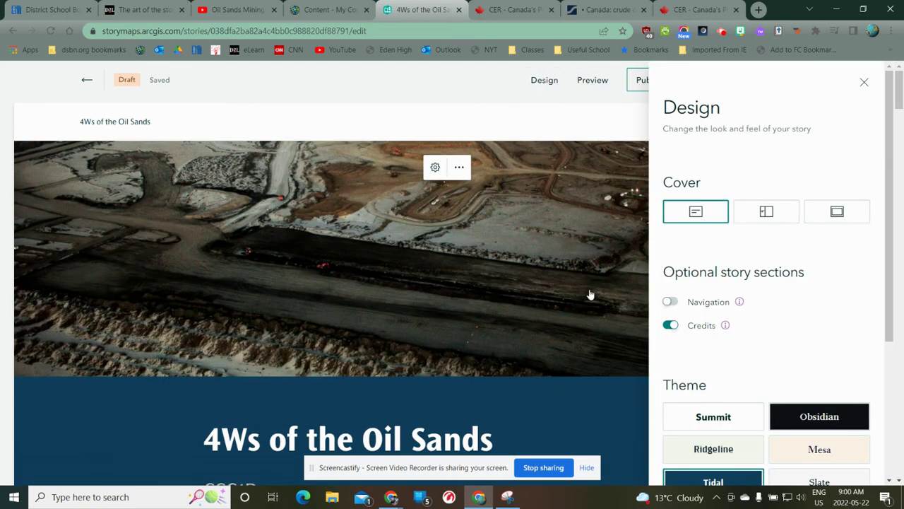
- Apply the Obsidian theme in Design settings and close the panel
scroll(831, 332, down, 1)
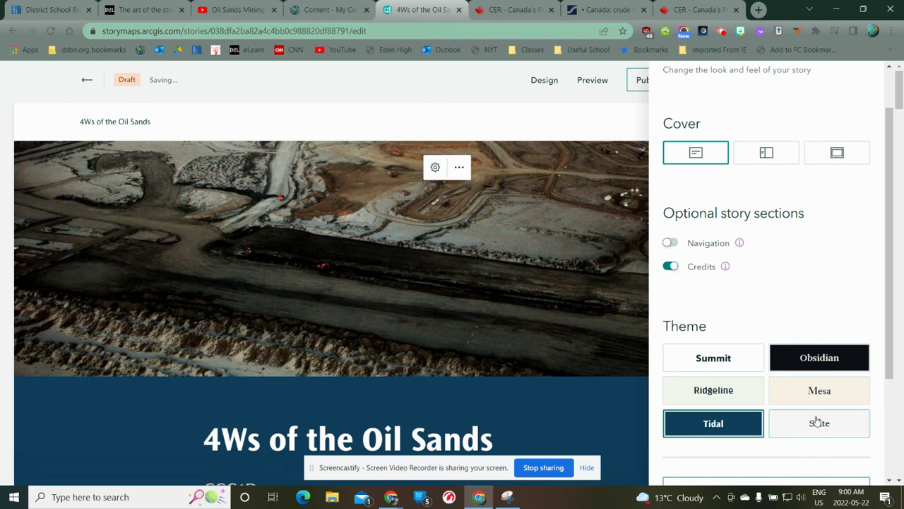
click(819, 358)
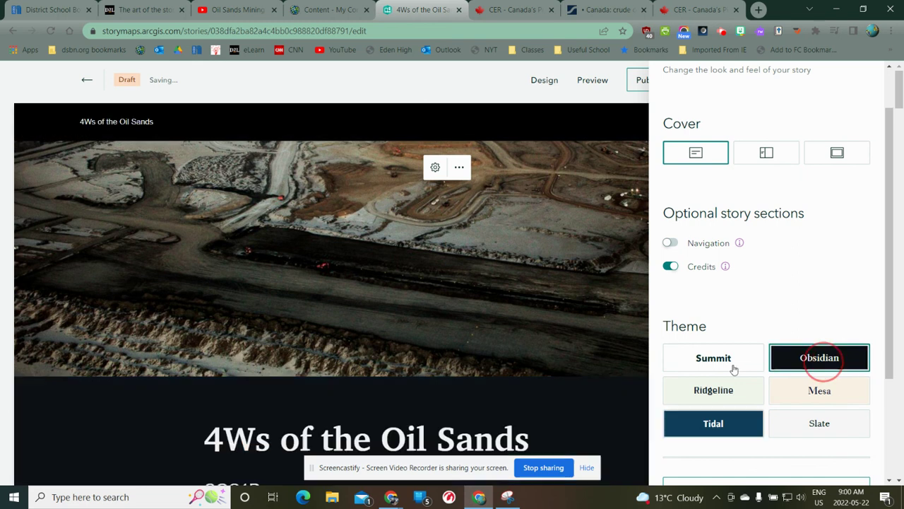
click(535, 121)
scroll(712, 224, down, 10)
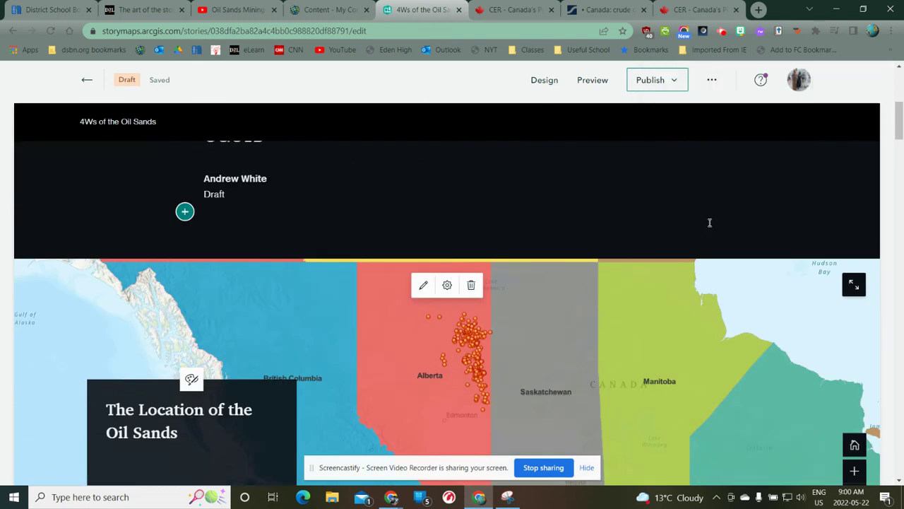
scroll(704, 226, up, 10)
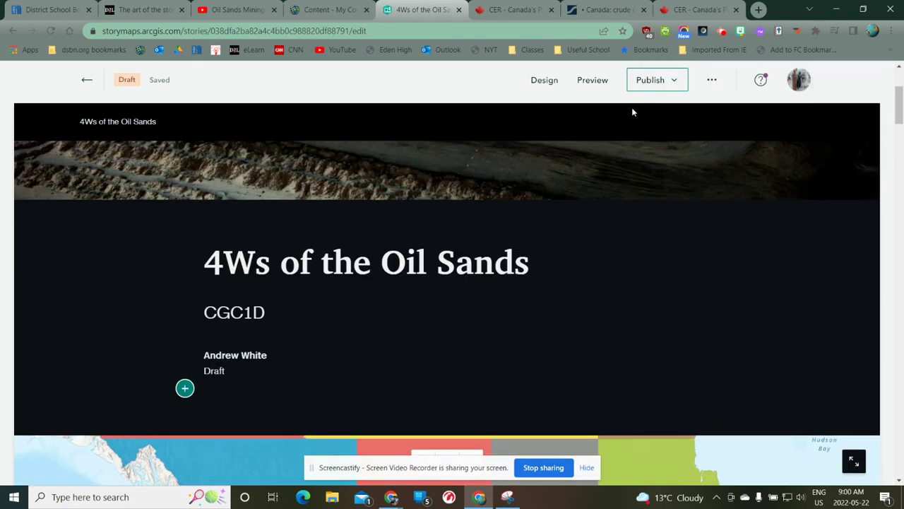
click(544, 80)
scroll(818, 285, down, 5)
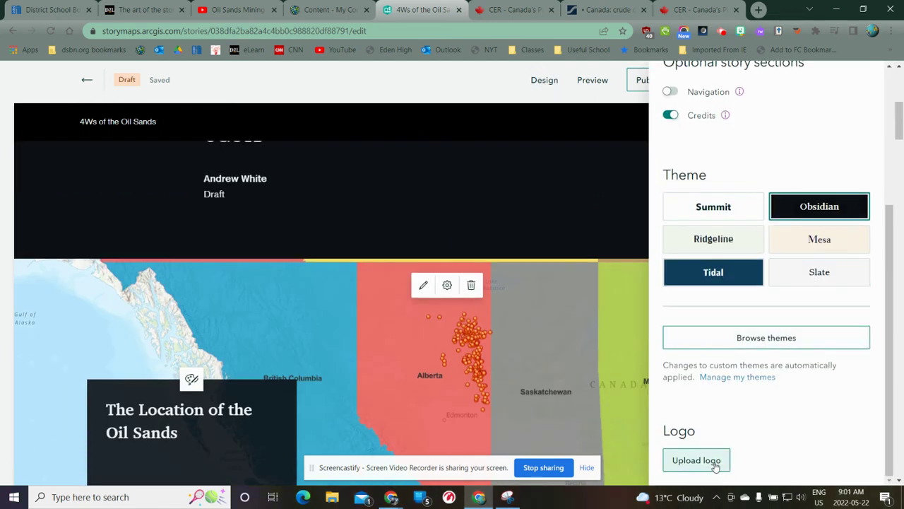
scroll(735, 290, up, 3)
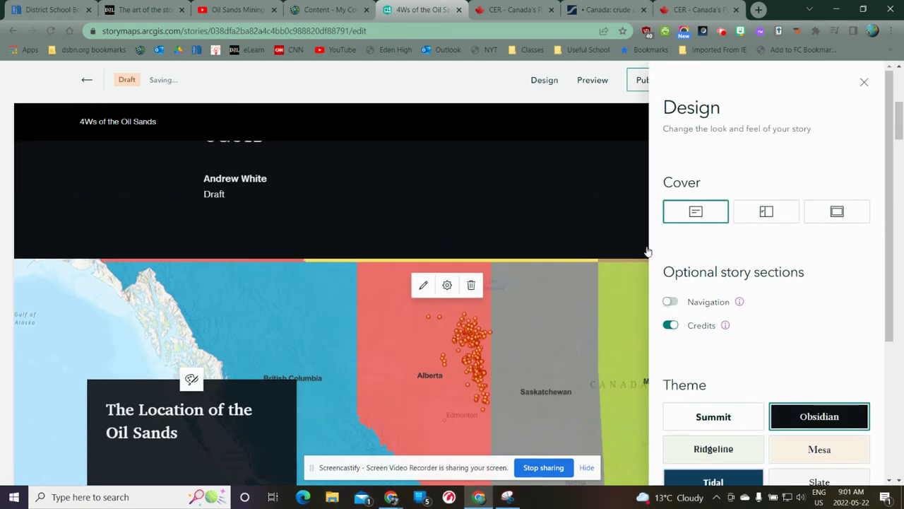
click(866, 83)
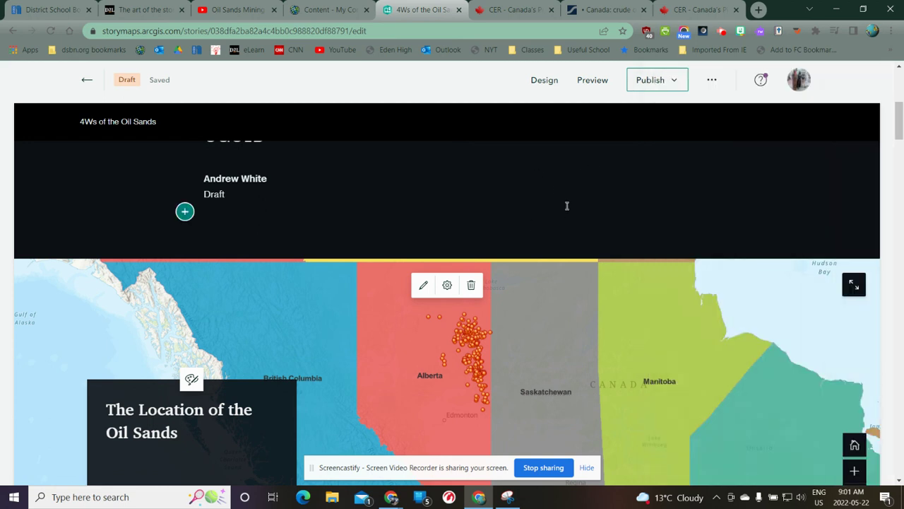